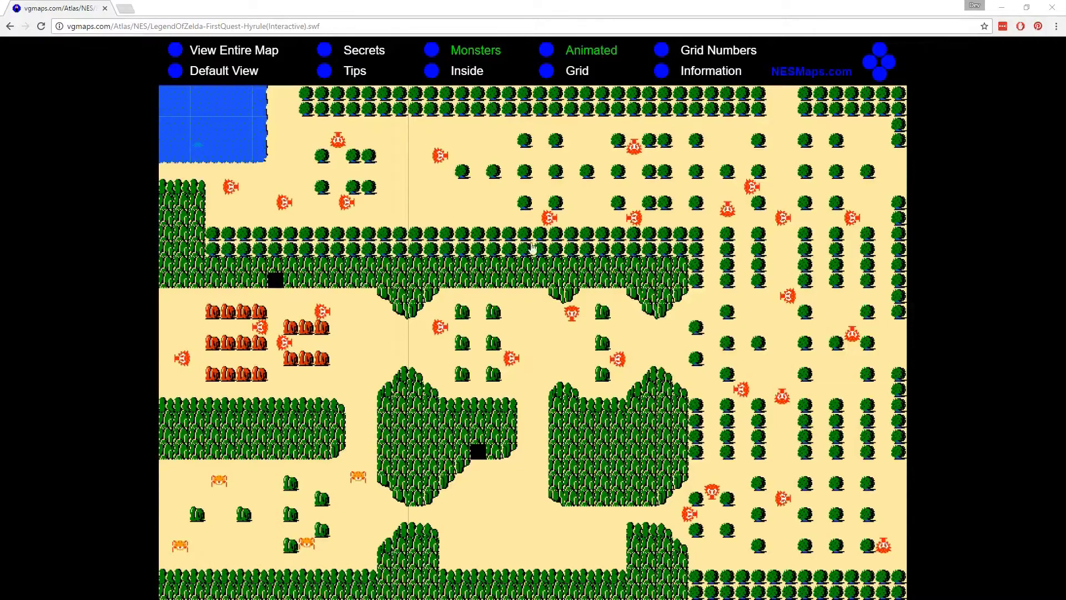
Step: Pan the Hyrule map west and east, then reveal the secret entrances
left_click_drag(634, 220, 744, 210)
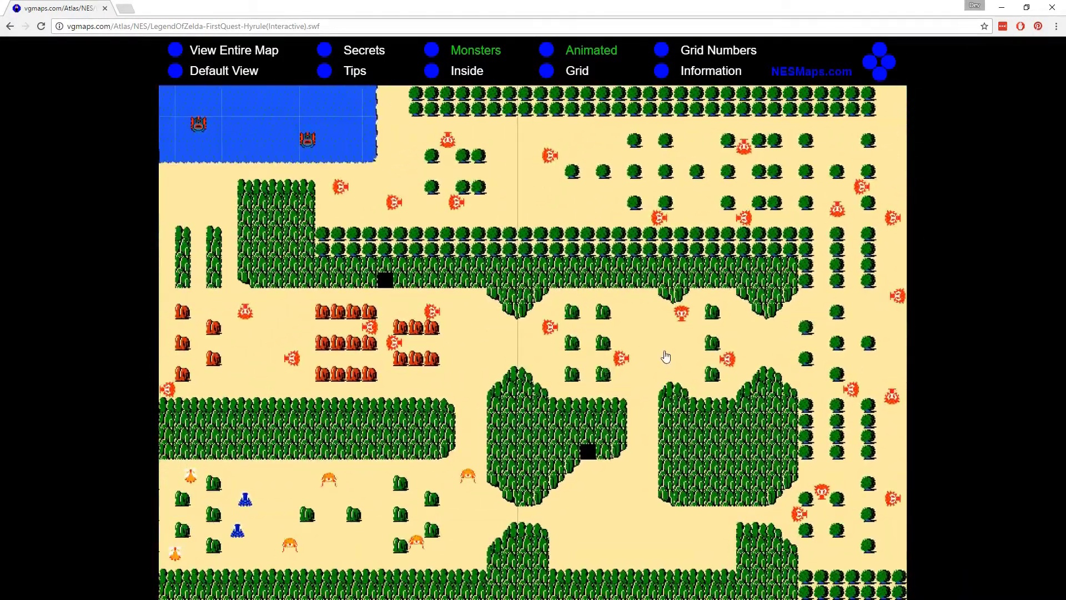
left_click_drag(666, 358, 527, 326)
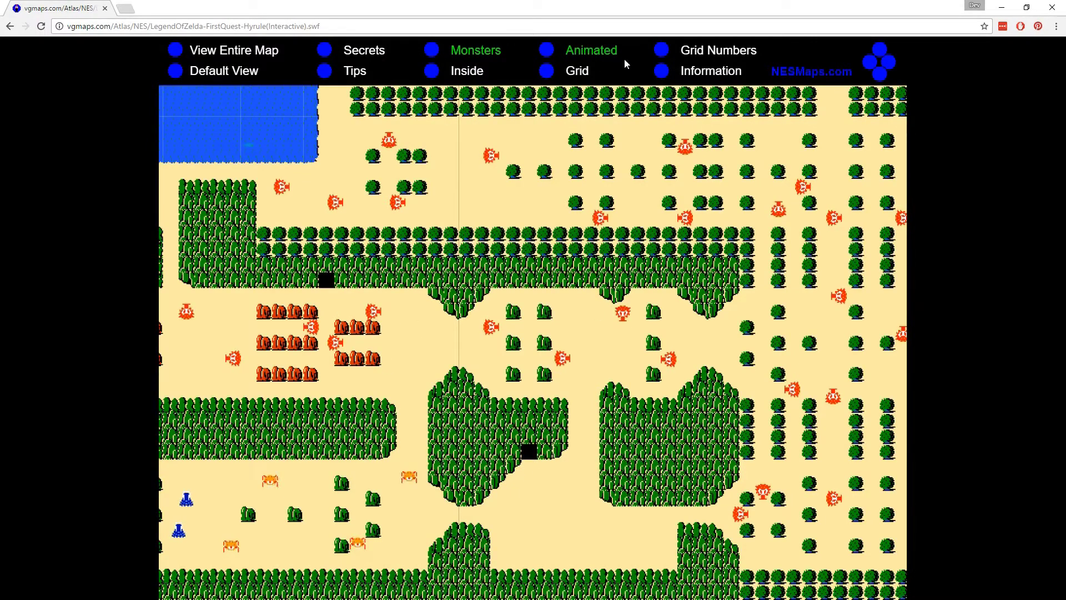
left_click(340, 53)
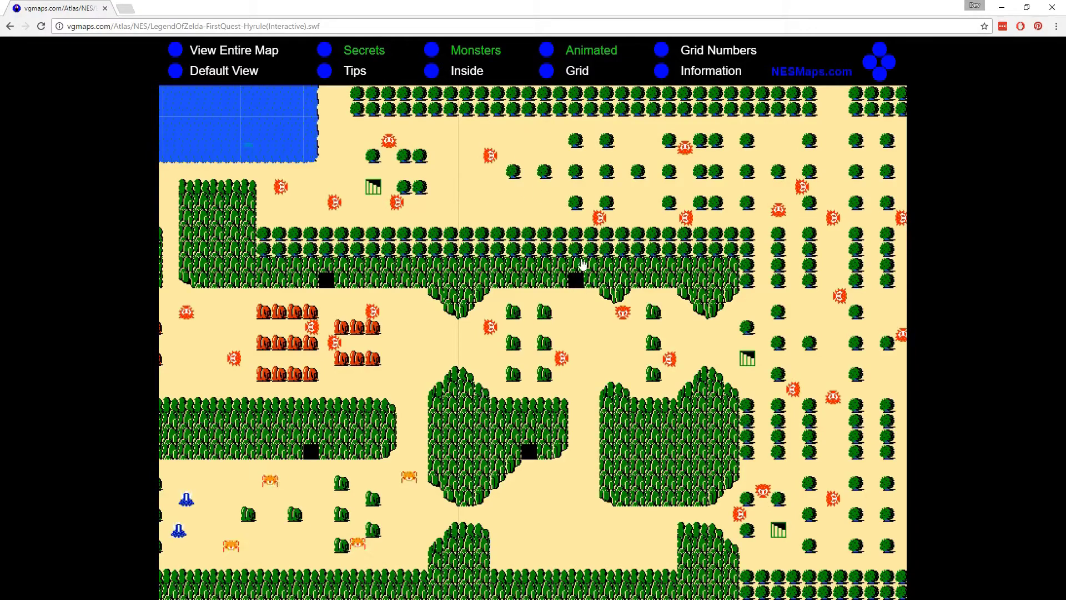
Step: Preview the cave and shop interiors, hide them again, and move north to the lake island
left_click(441, 74)
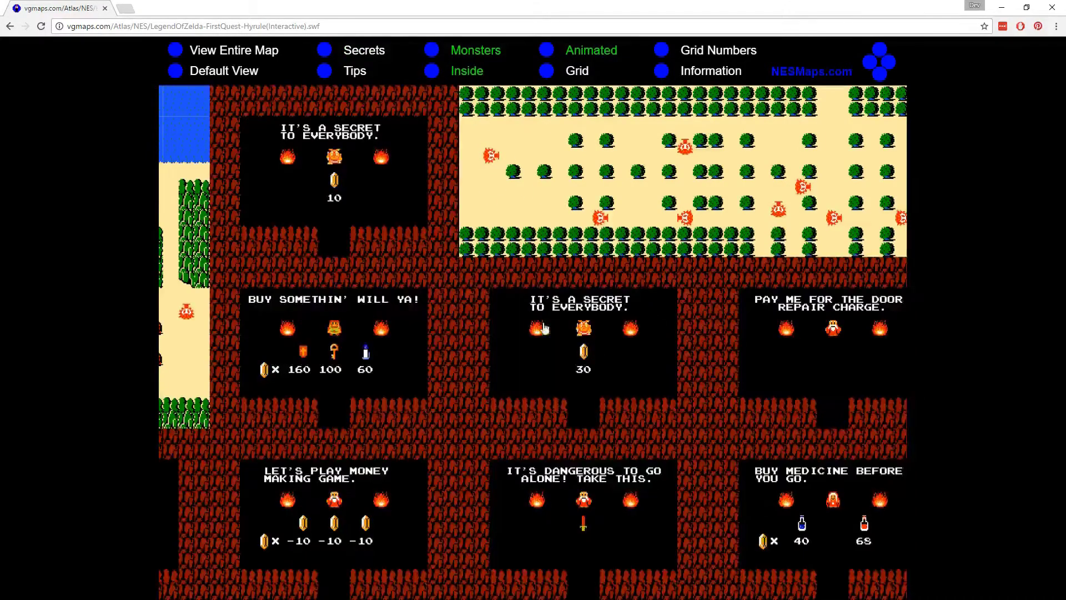
left_click(433, 72)
left_click_drag(646, 189, 670, 266)
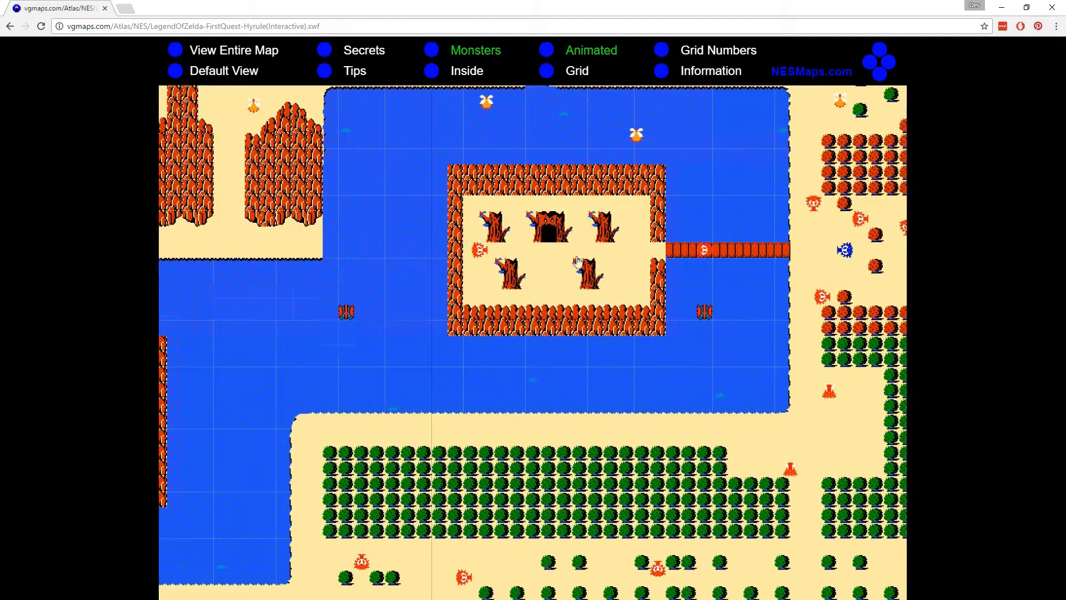
Step: Turn on the Grid overlay, then pan north to the map's top edge and back south
left_click_drag(576, 261, 567, 223)
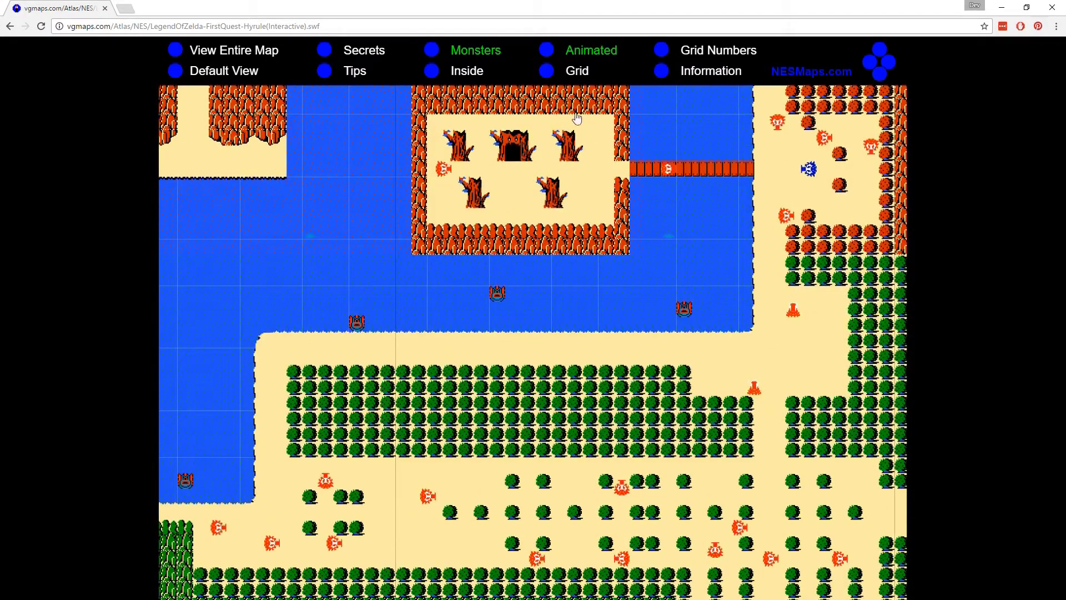
left_click(547, 71)
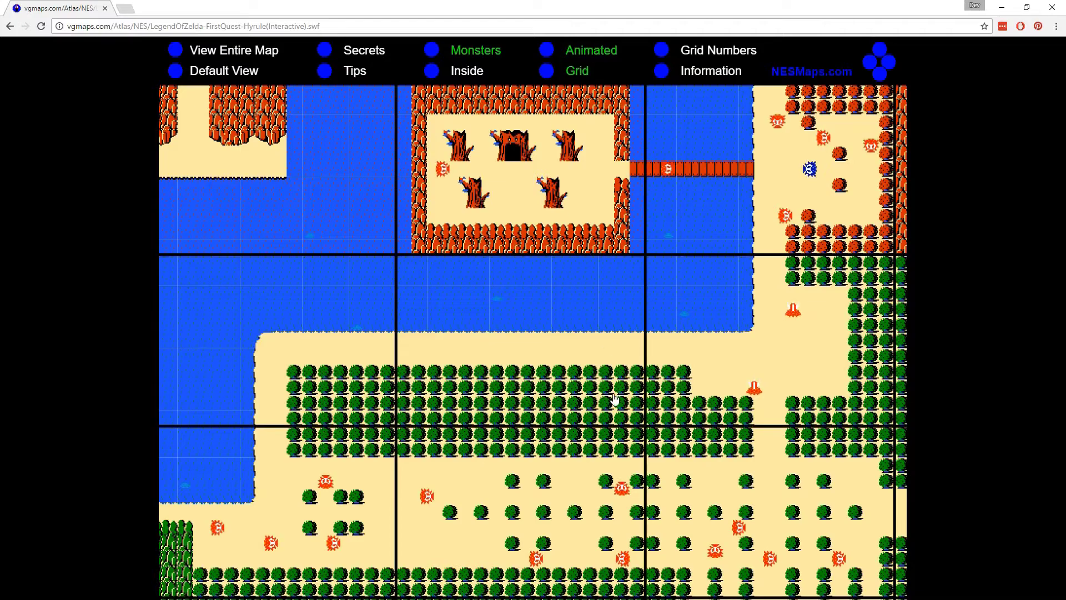
key("Down")
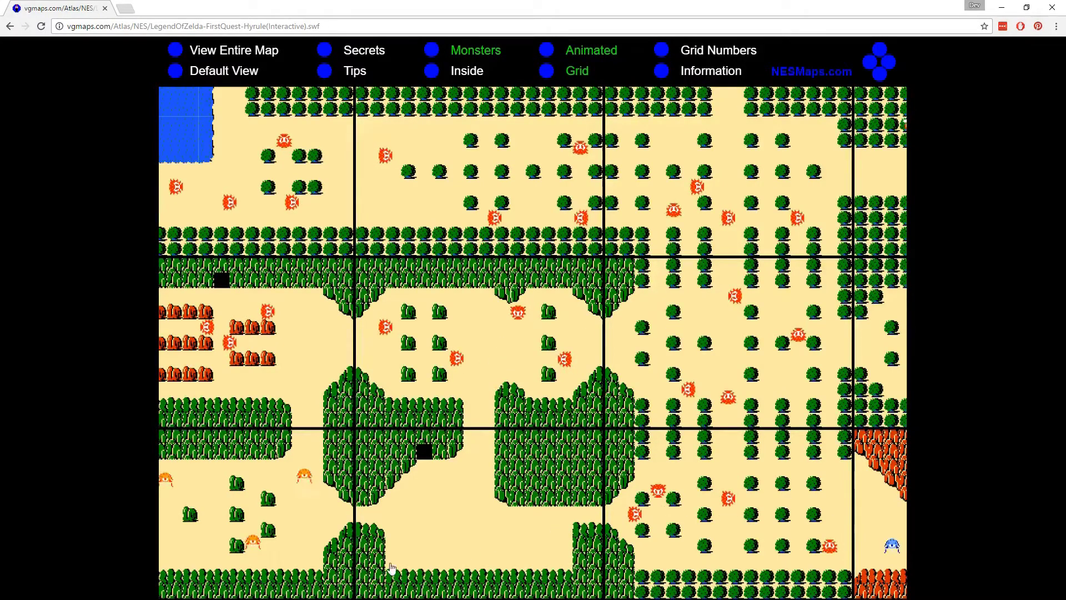
left_click_drag(459, 302, 502, 409)
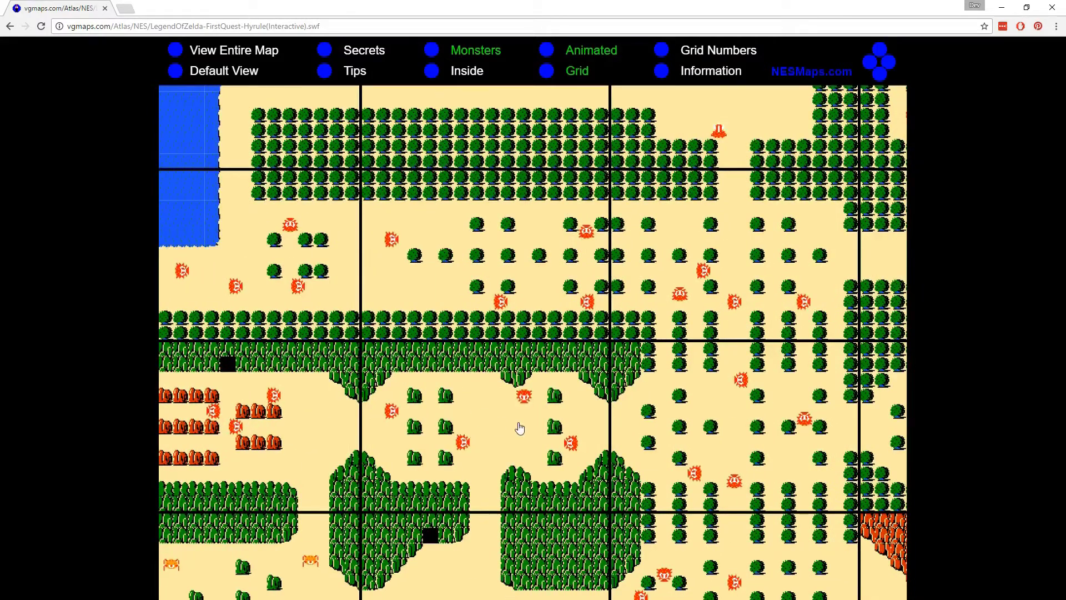
left_click_drag(520, 428, 509, 291)
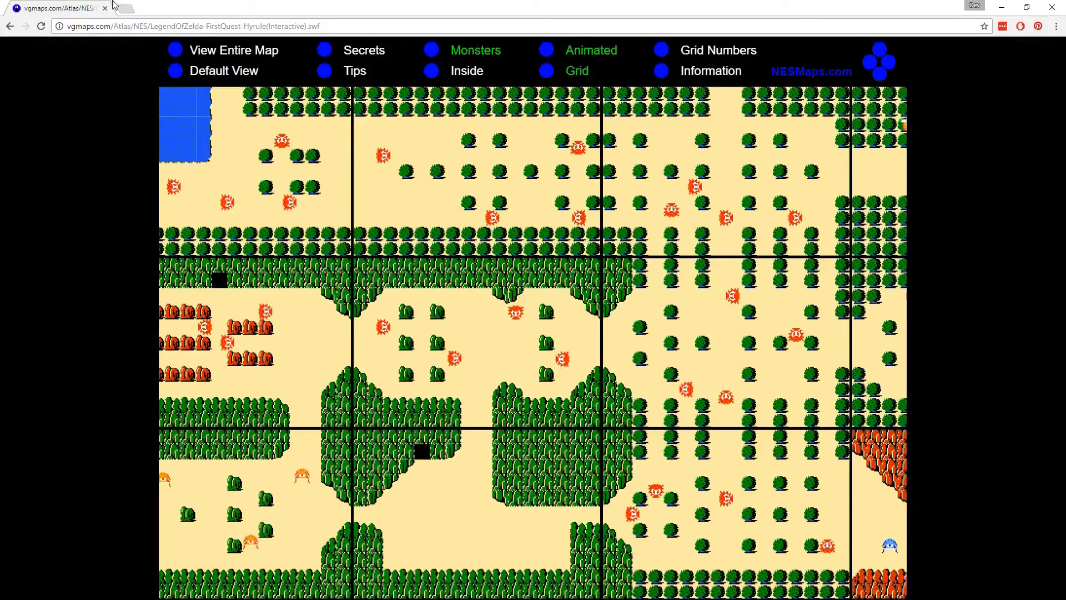
Step: Show the entire Hyrule overworld with View Entire Map, then return to Default View
left_click(177, 54)
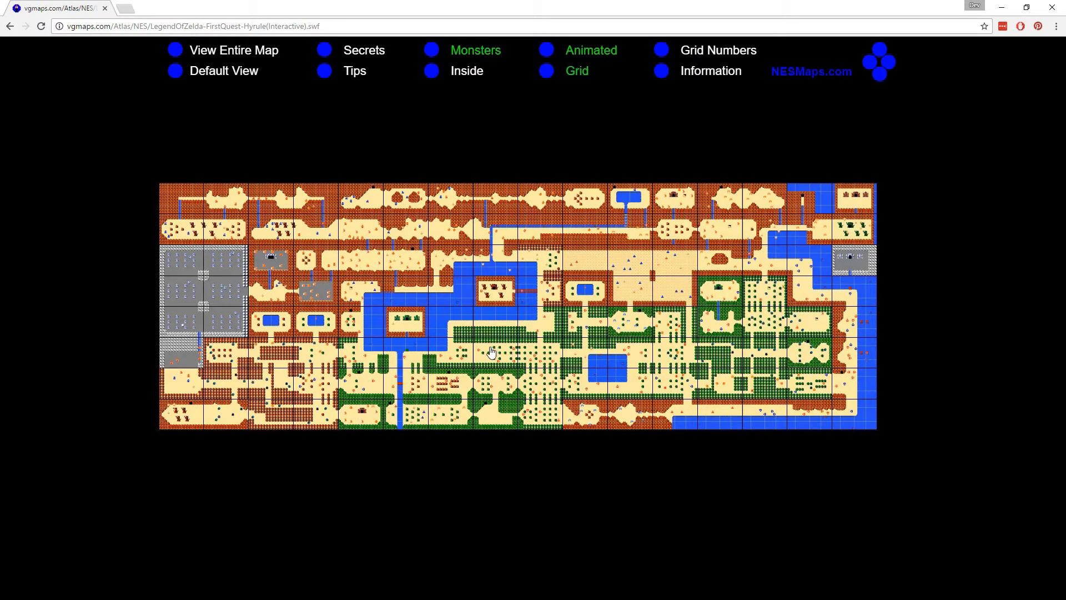
left_click(178, 70)
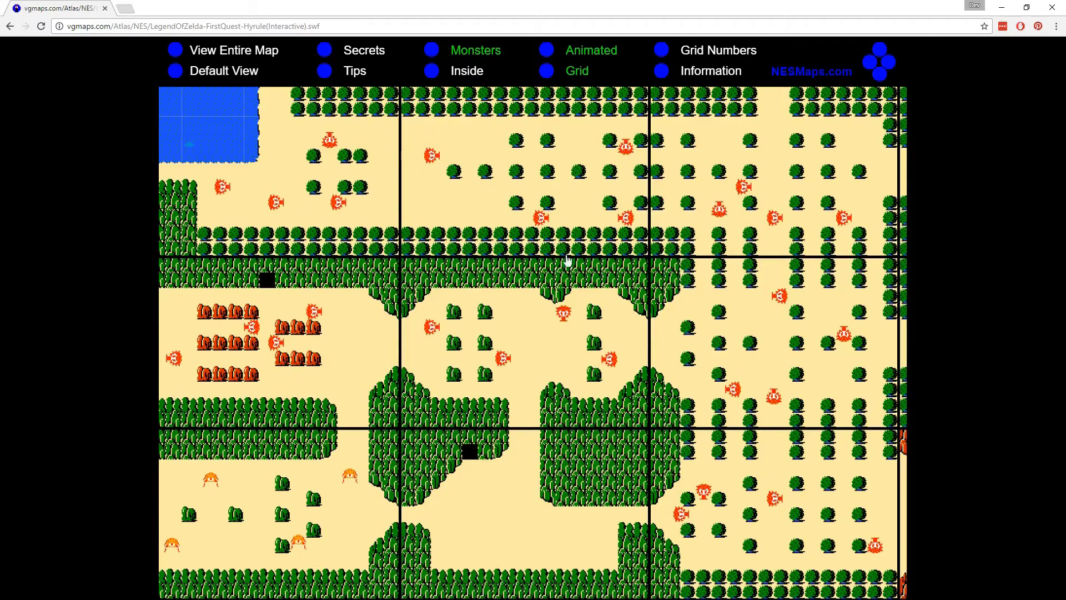
Step: Pan the map to the rocky boulder-filled screens with the ladder and cave
left_click_drag(312, 205, 685, 266)
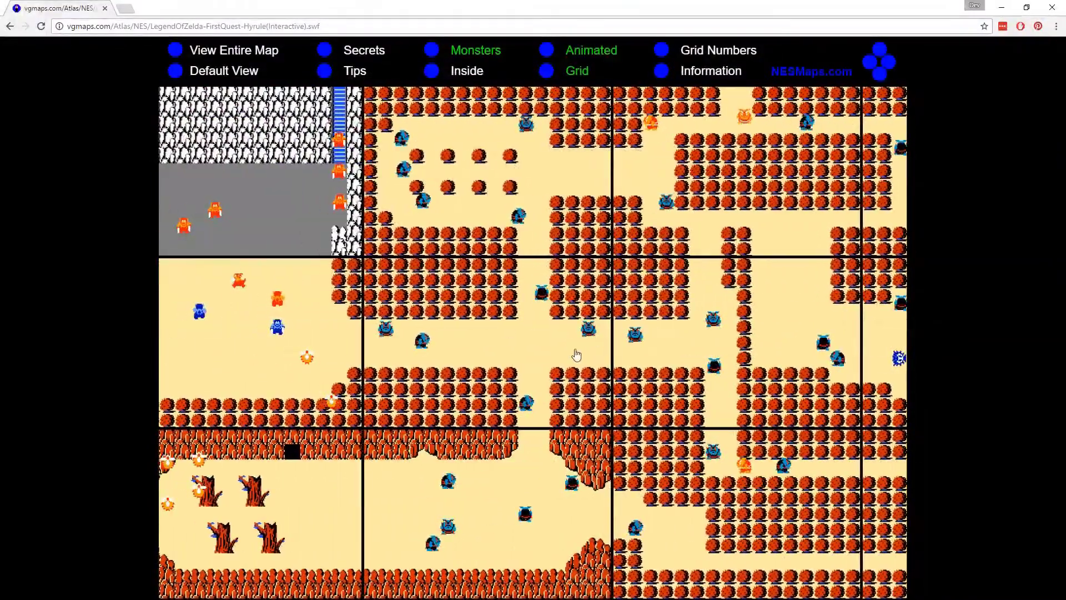
left_click_drag(496, 330, 409, 332)
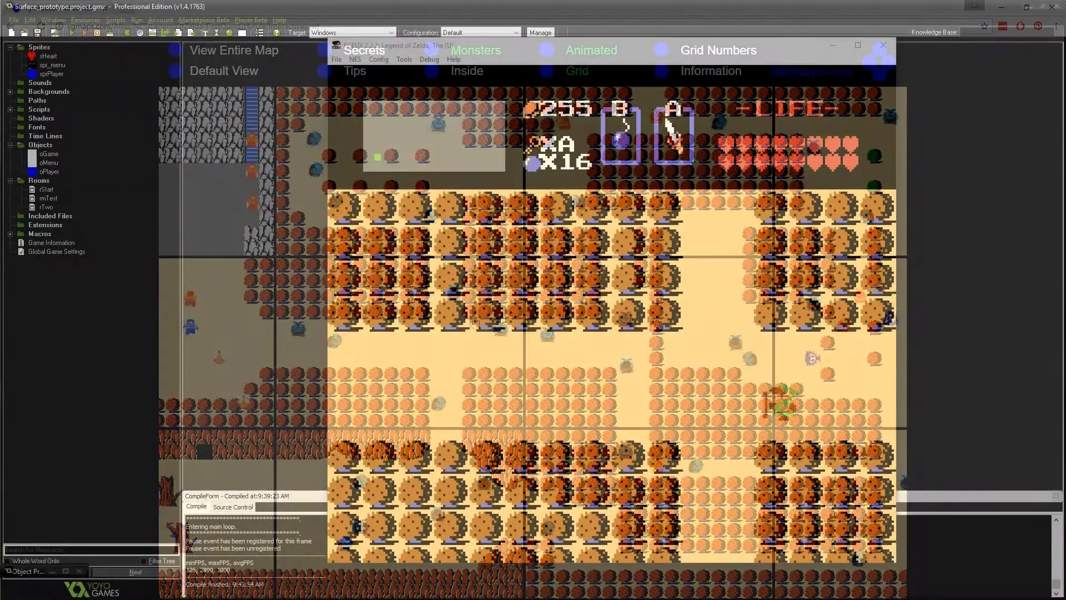
Step: Walk Link up and along the boulder screen's path, left, right and down
key("Up")
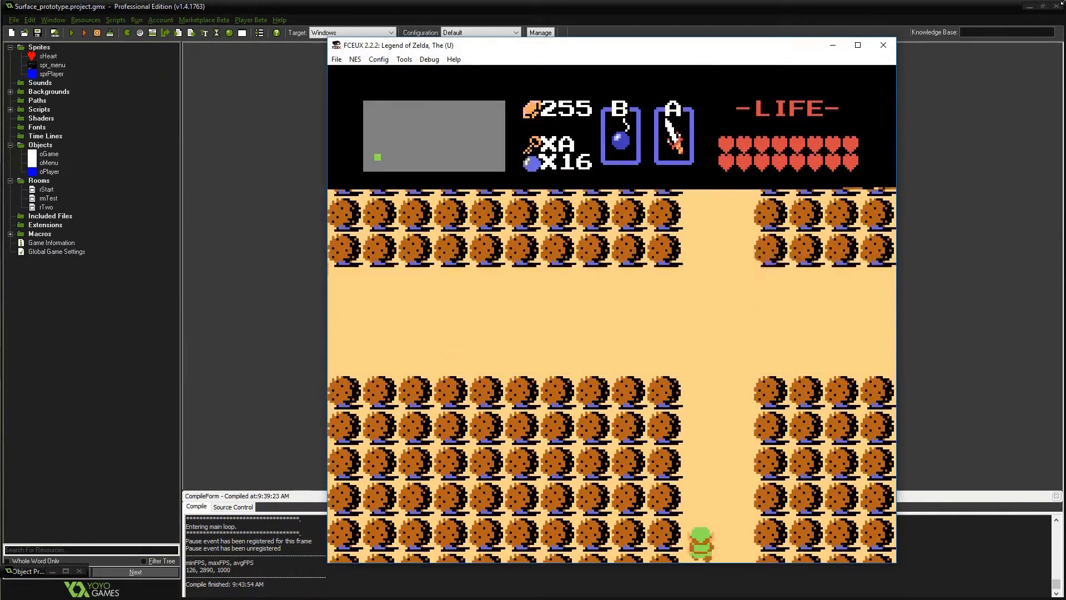
key("Left")
key("Left")
key("Right")
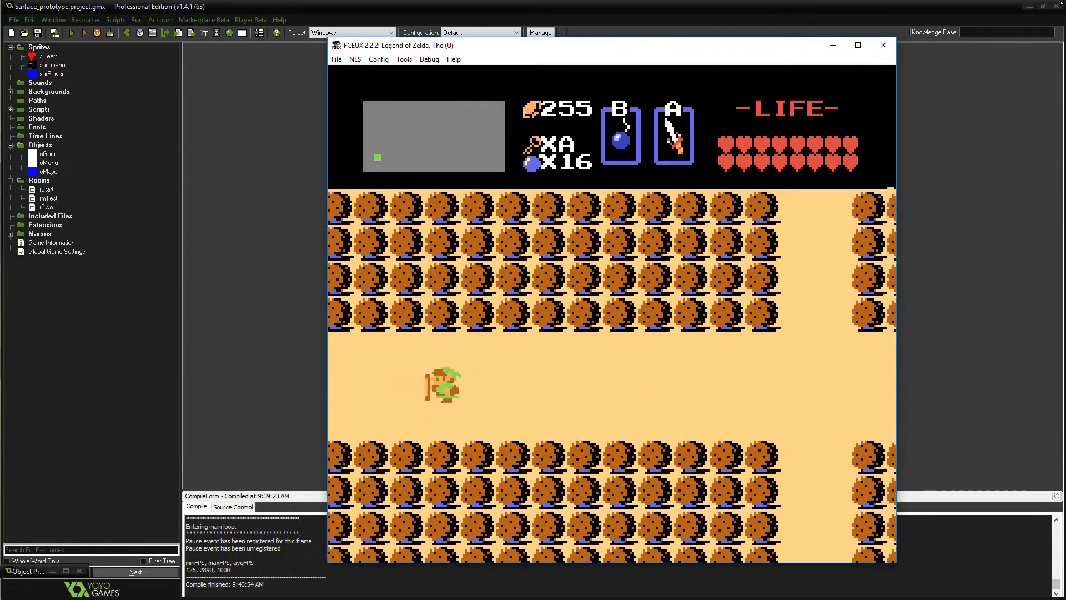
key("Left")
key("Down")
key("Down")
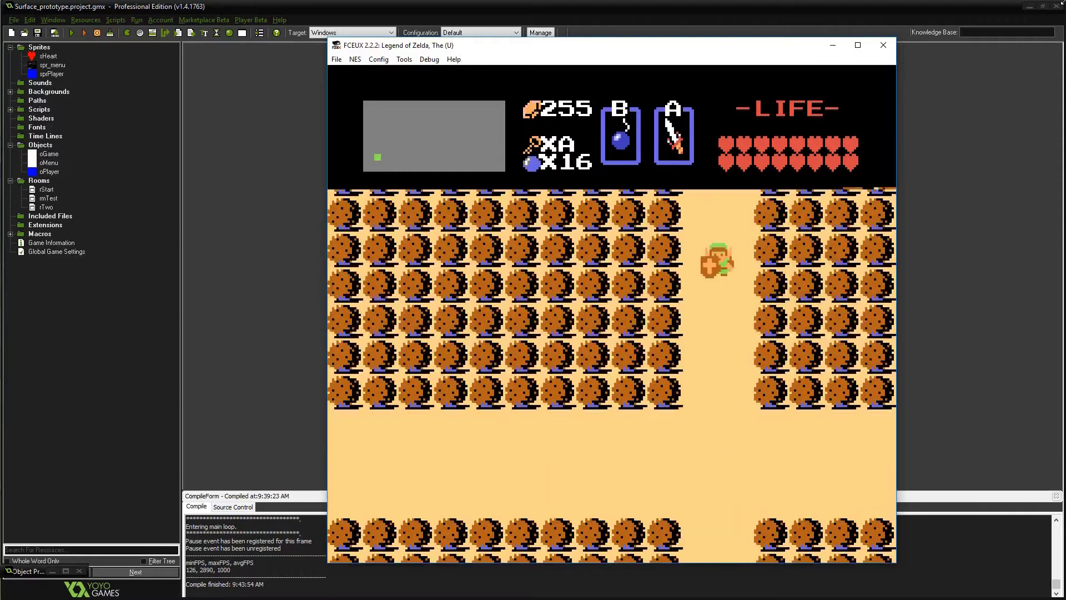
key("Left")
key("Left")
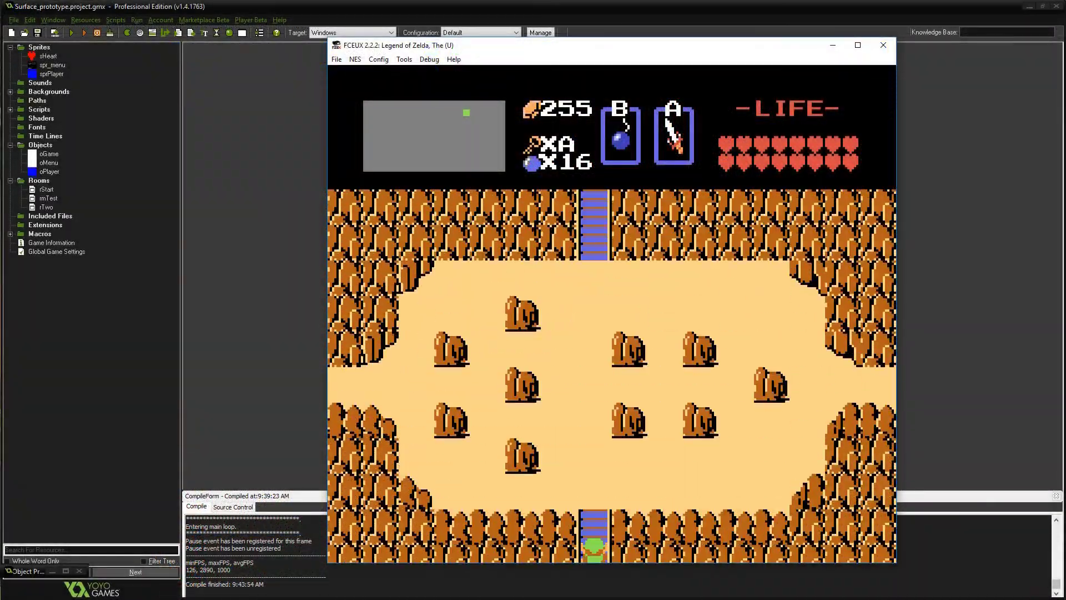
Step: Climb Link up the ladders until he reaches the statue-lined dungeon entrance
key("Up")
key("Up")
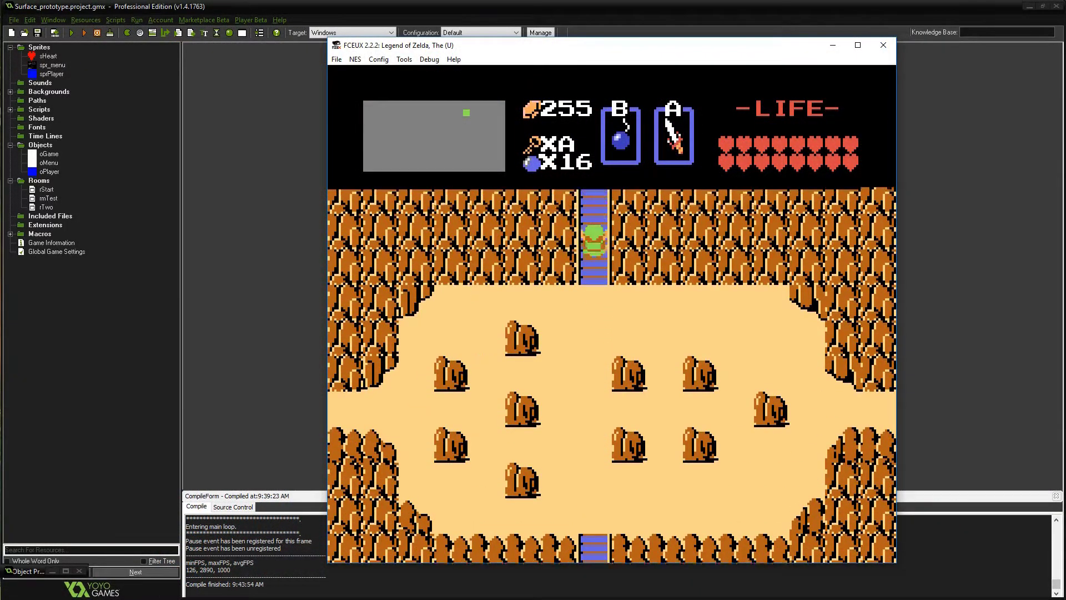
key("Up")
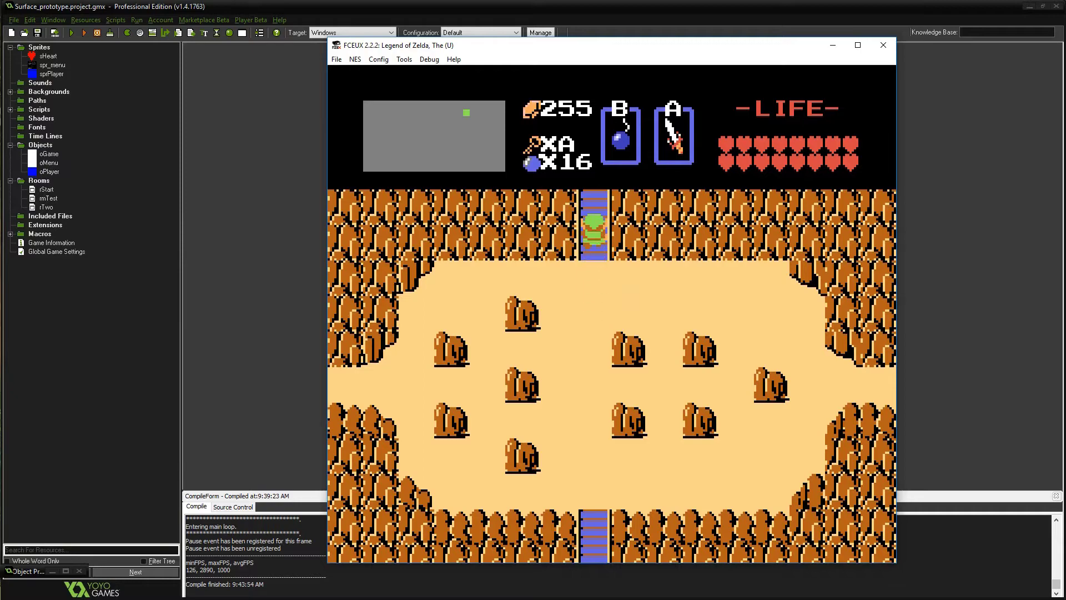
key("Up")
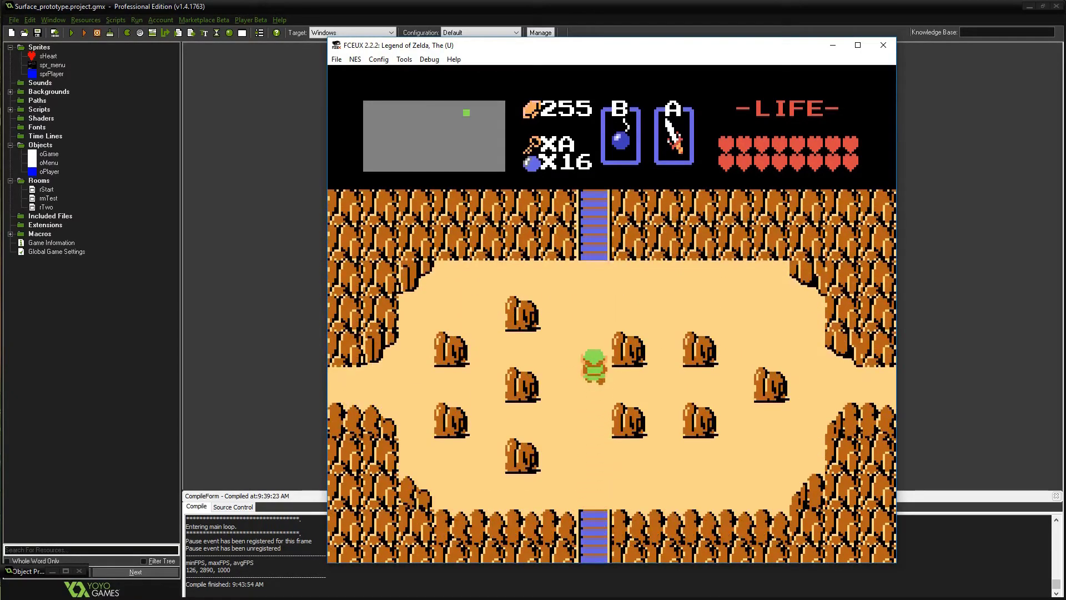
key("Up")
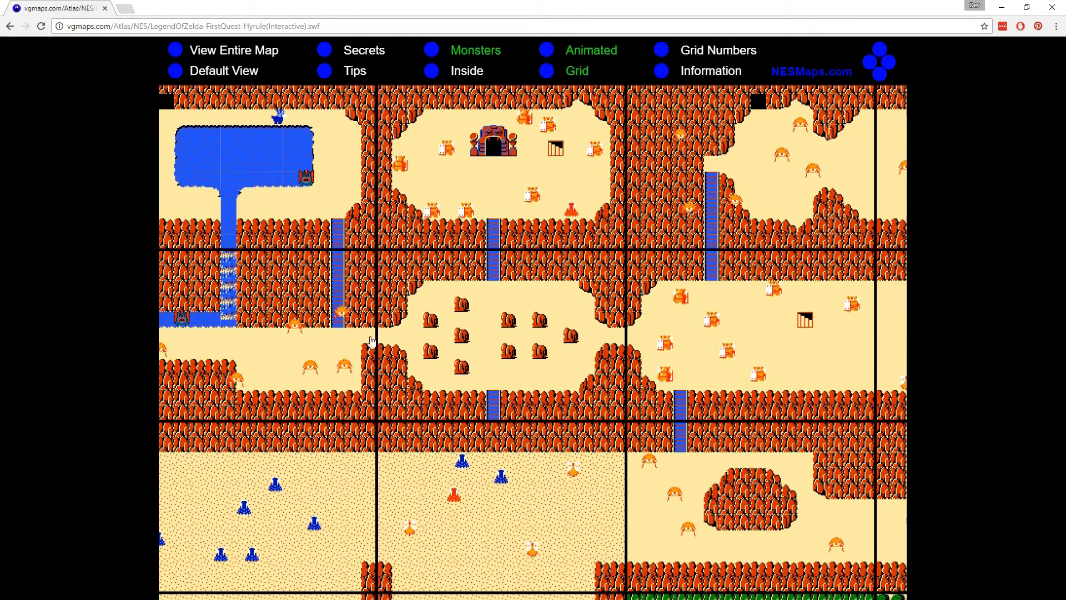
Step: Pan the map to the boulder screen between two ladders, then return to FCEUX
left_click_drag(304, 300, 418, 267)
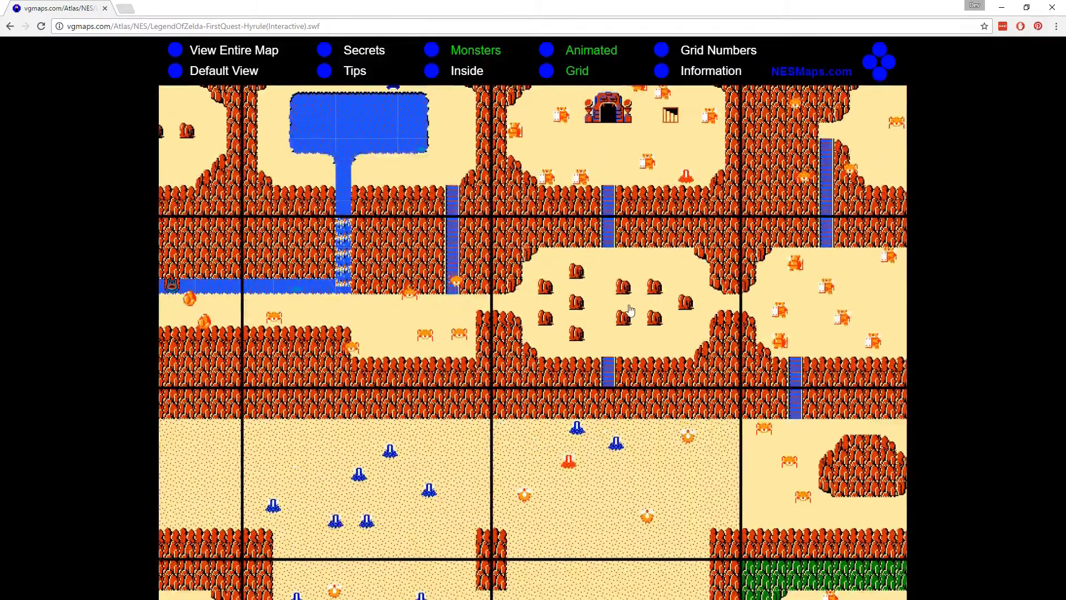
left_click_drag(633, 287, 564, 282)
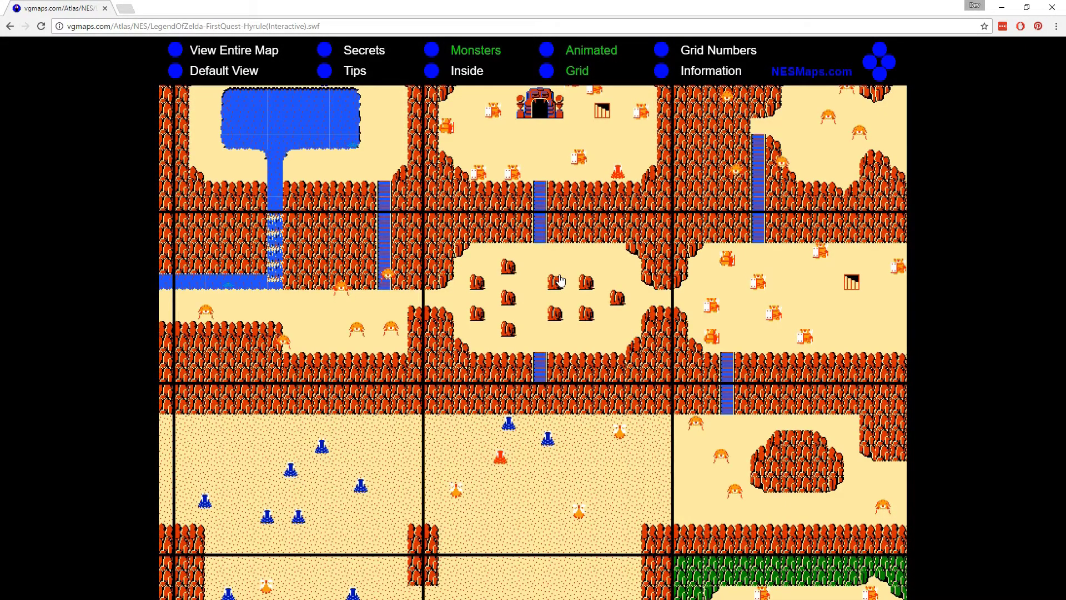
left_click_drag(564, 282, 439, 270)
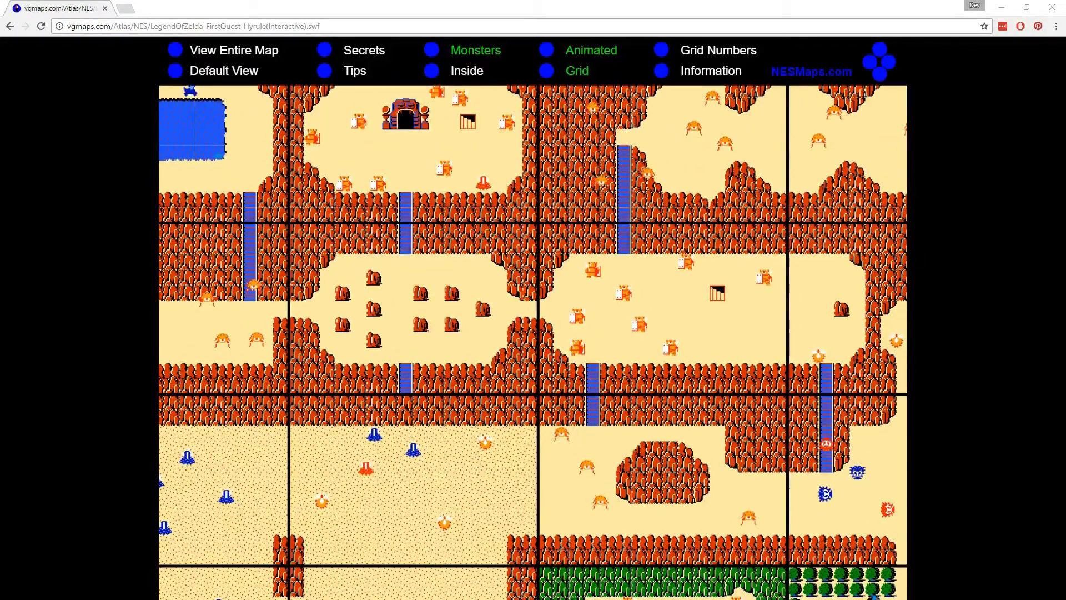
key("alt+Tab")
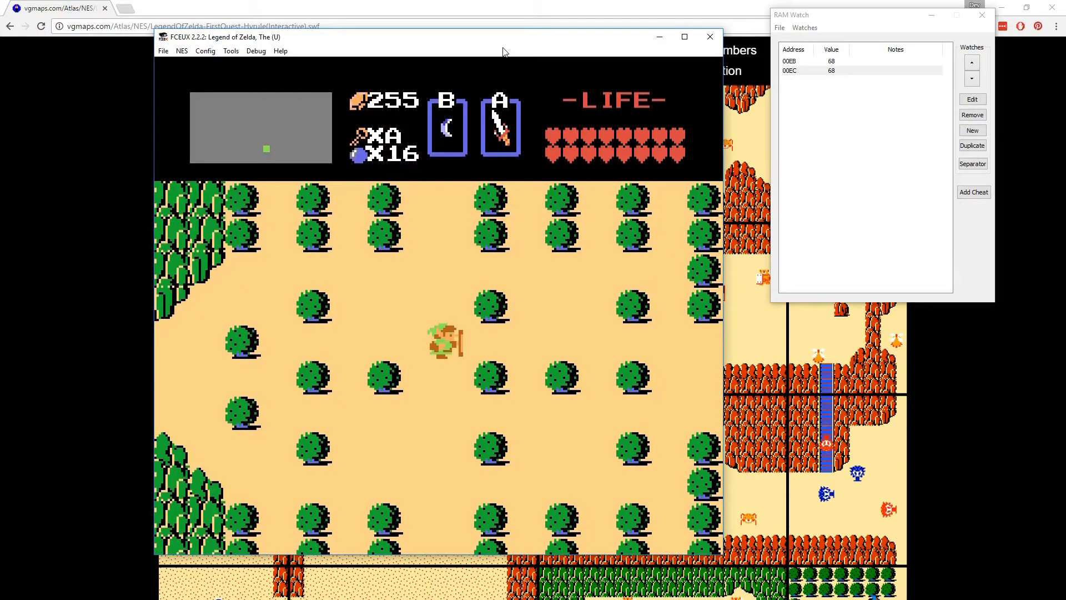
Step: Place the game window and RAM Watch side by side, with 00EB and 00EC visible
mouse_move(502, 44)
left_mouse_down()
mouse_move(545, 50)
mouse_move(506, 40)
left_mouse_up()
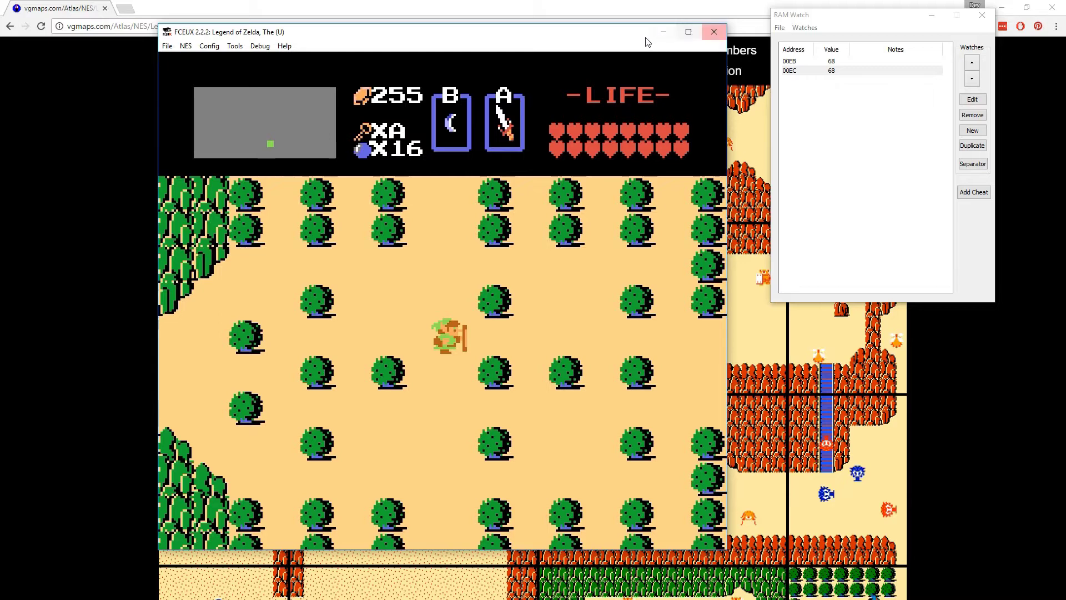
left_click(822, 42)
left_click_drag(835, 22, 812, 68)
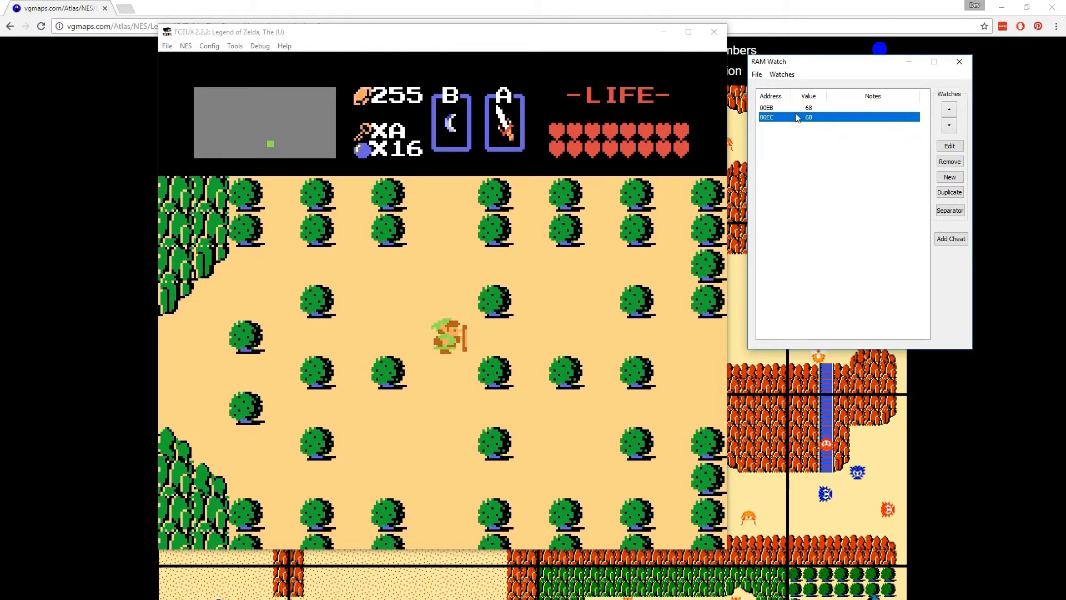
Step: Walk Link up into the screen above and back down, watching the room values change
left_click(608, 221)
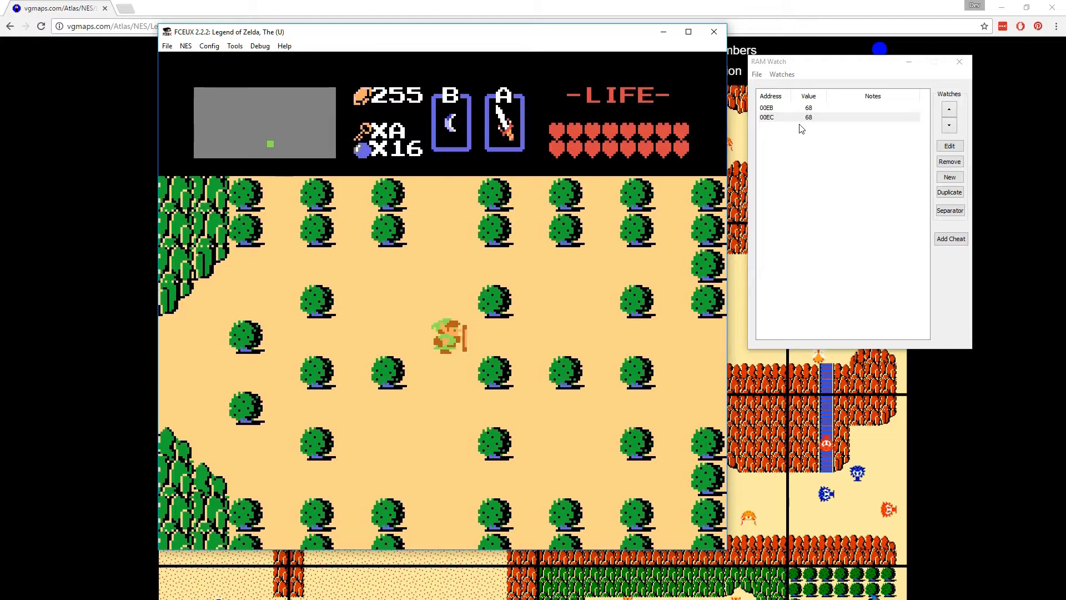
key("Up")
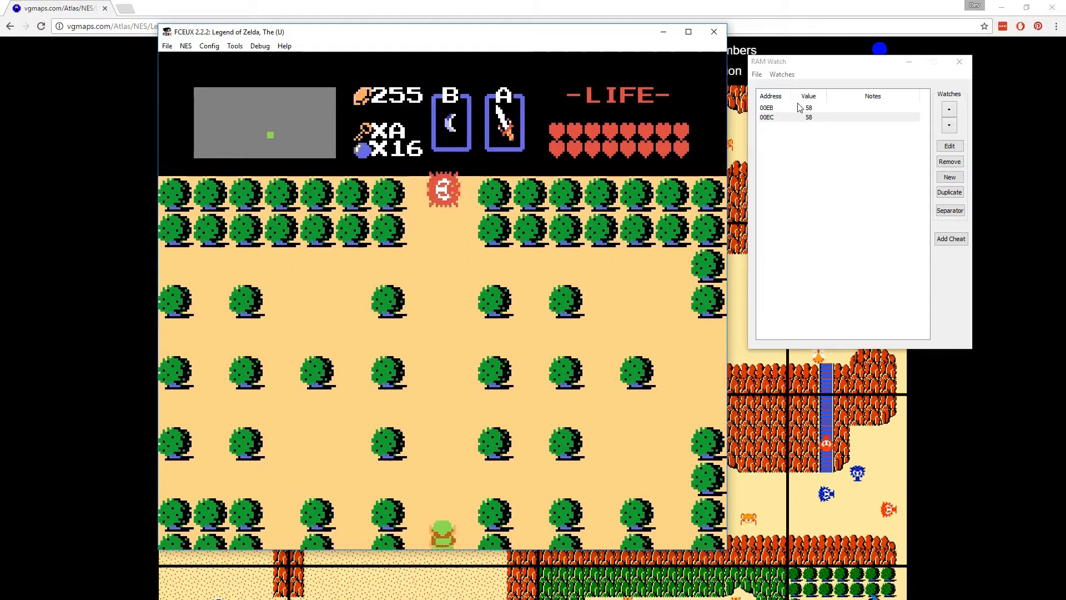
key("Up")
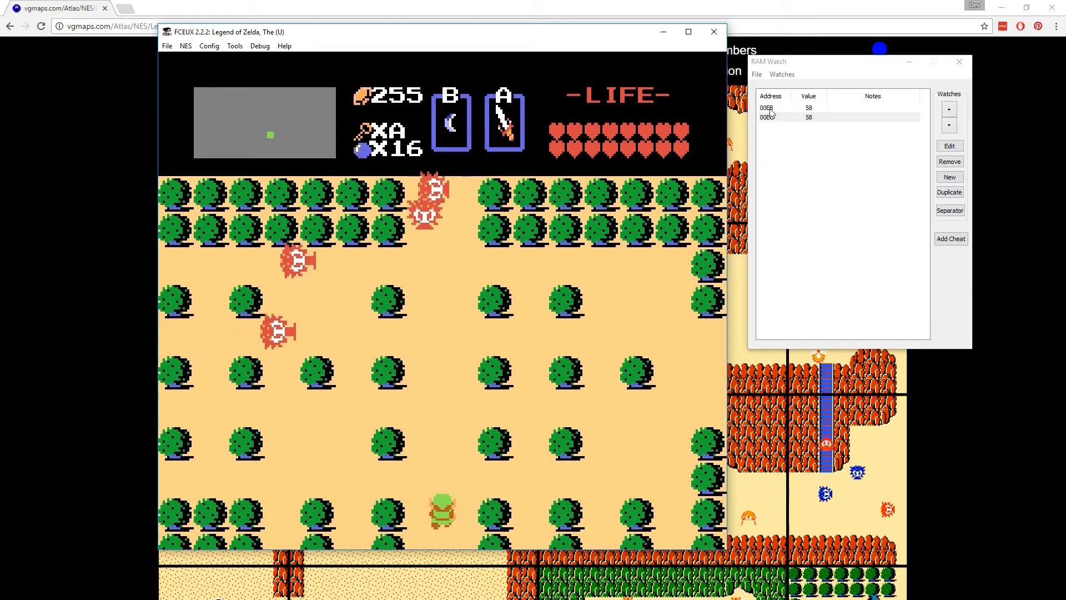
key("Down")
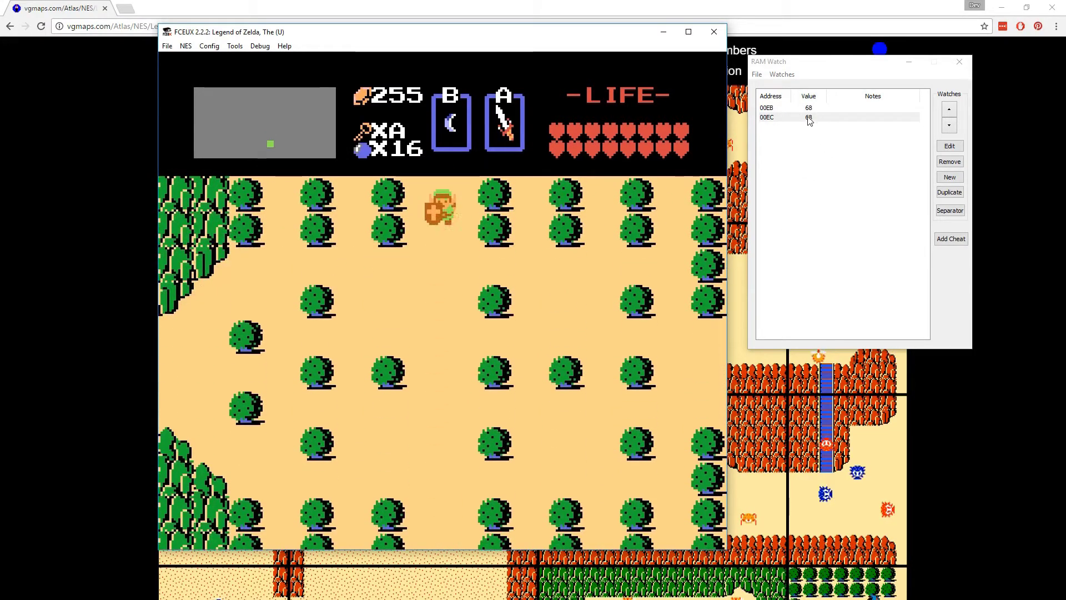
key("Down")
key("Down")
Step: Walk Link right into the lake screen and back left into the tree field
key("Right")
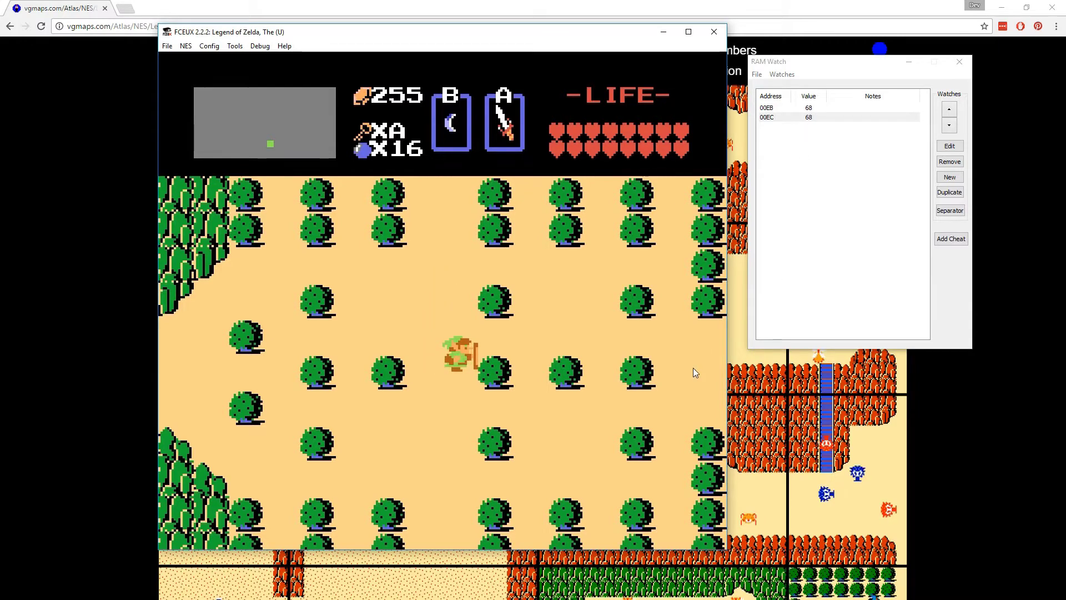
key("Up")
key("Right")
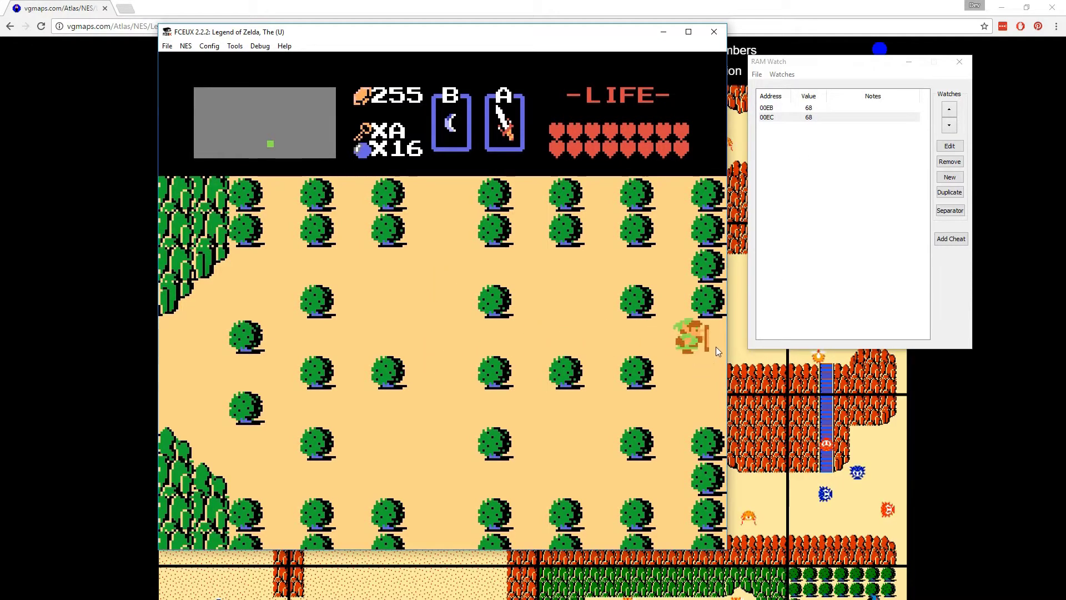
key("Right")
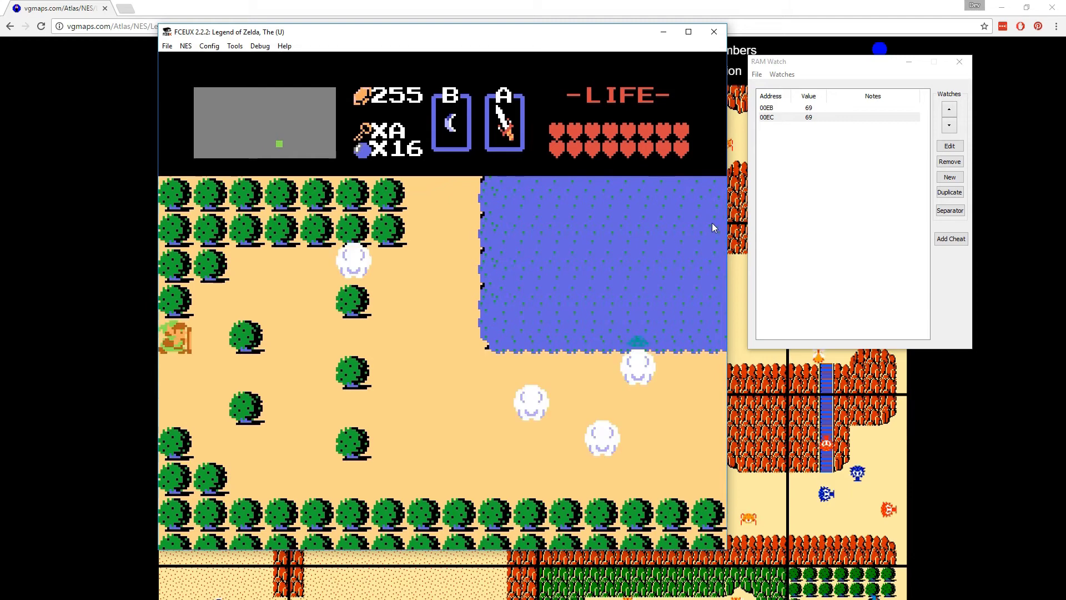
key("Left")
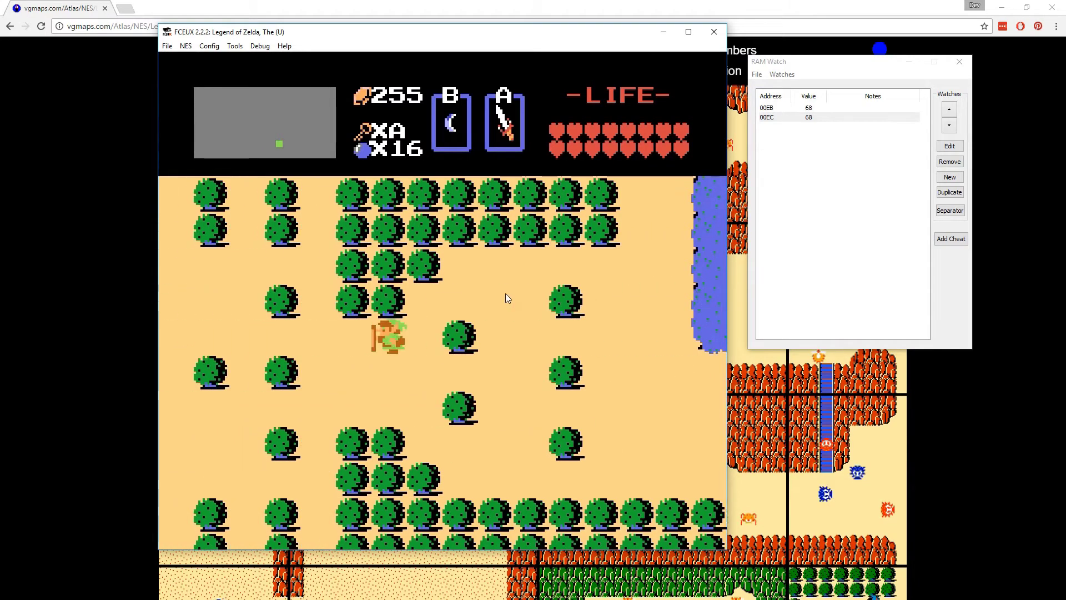
key("Left")
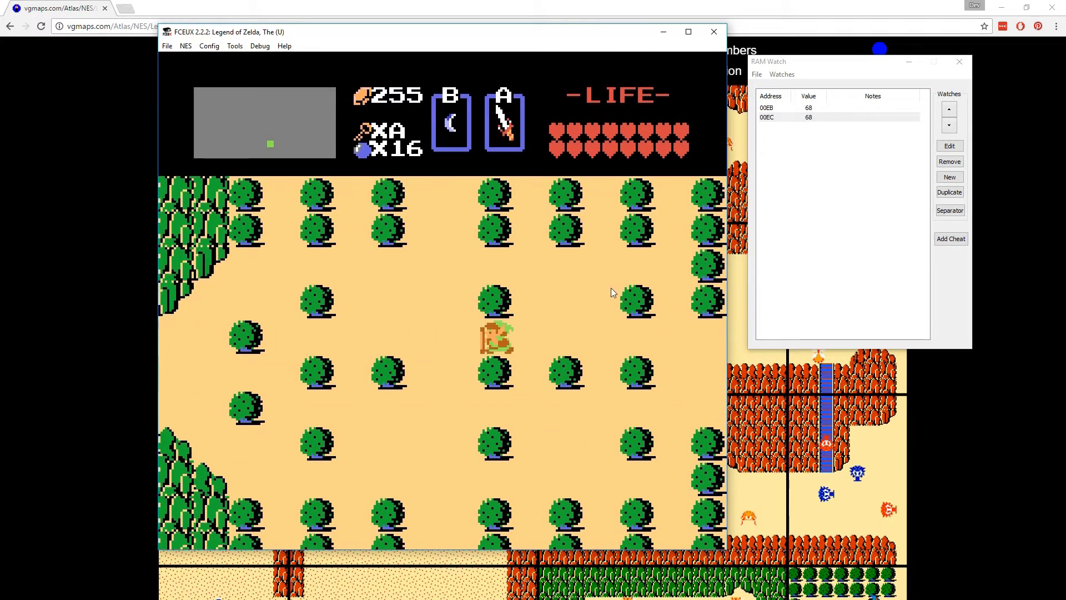
key("Left")
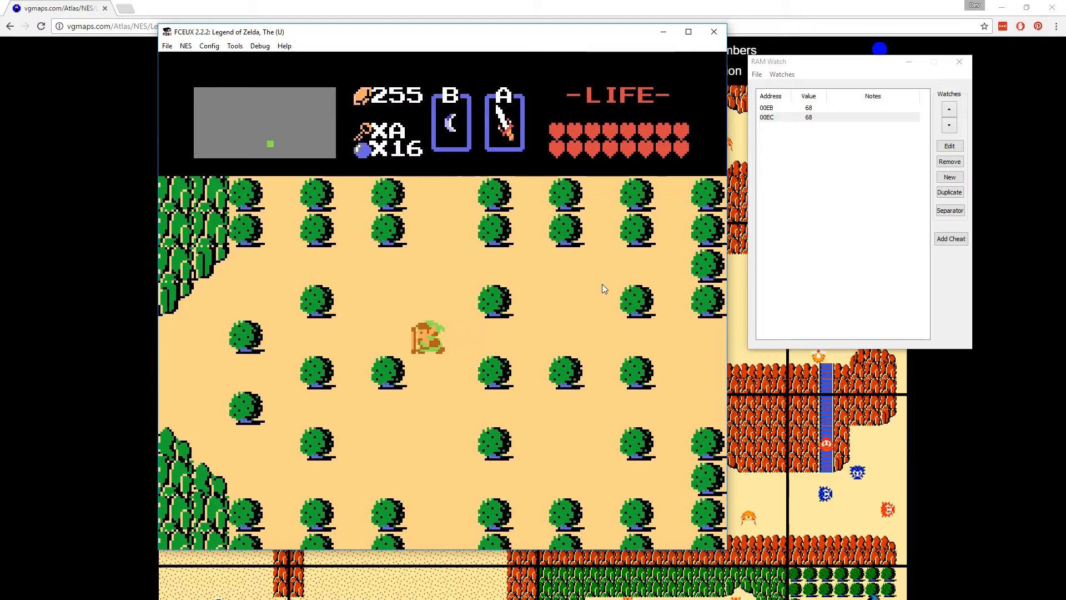
Step: Walk Link up into the screen above again, then back down to mid-field beside the map
key("Up")
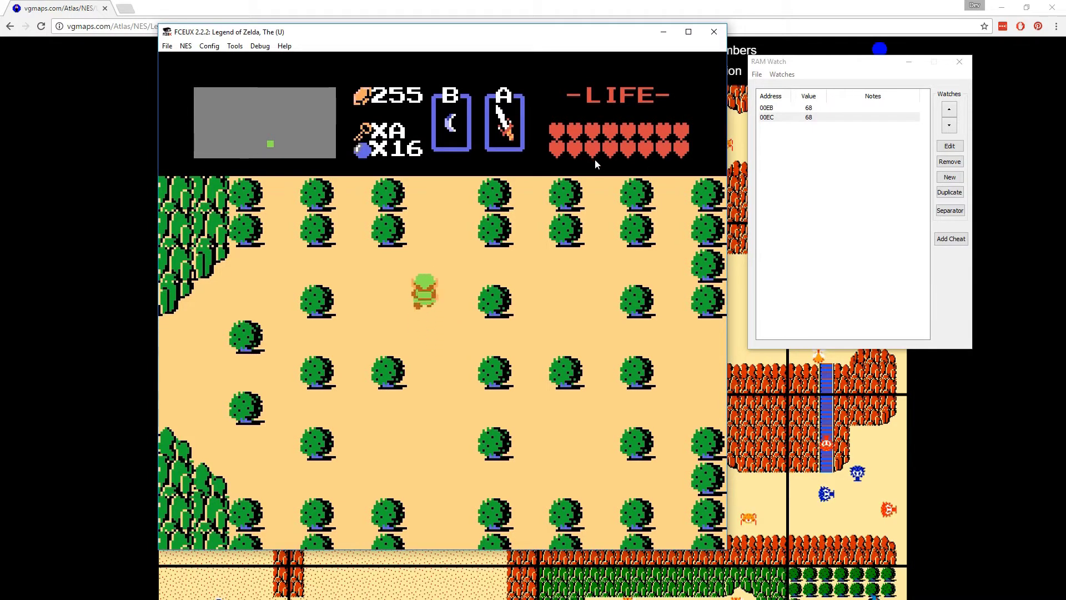
key("Up")
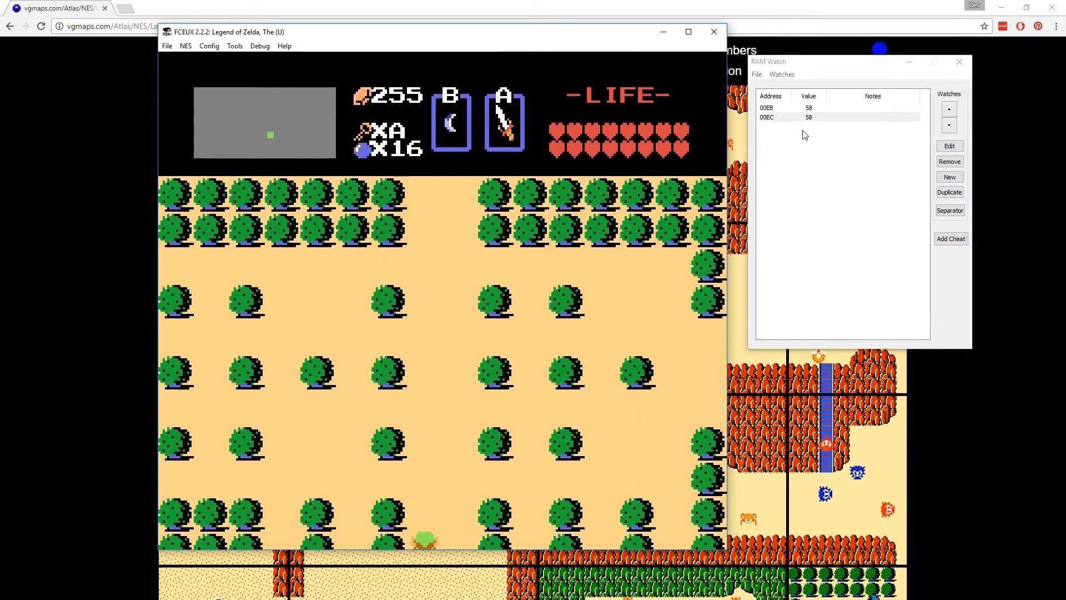
key("Up")
key("Left")
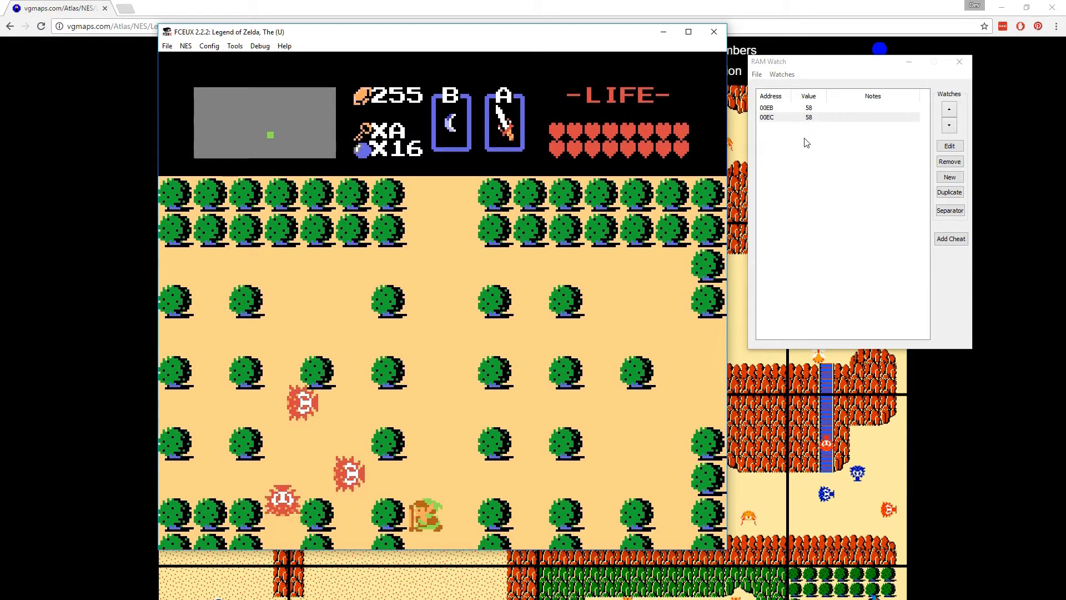
key("Down")
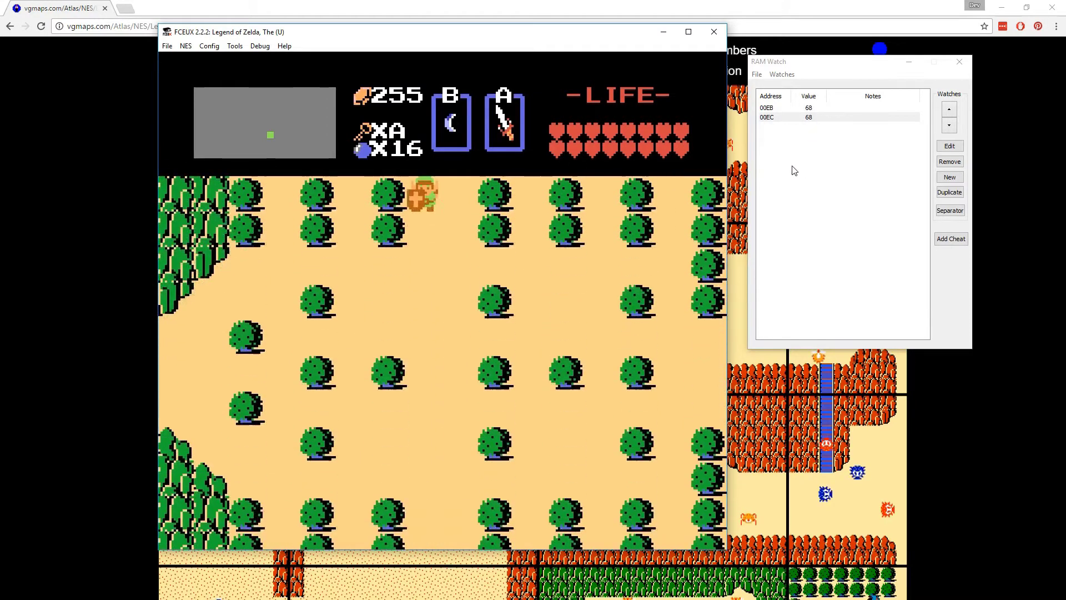
key("Down")
key("Left")
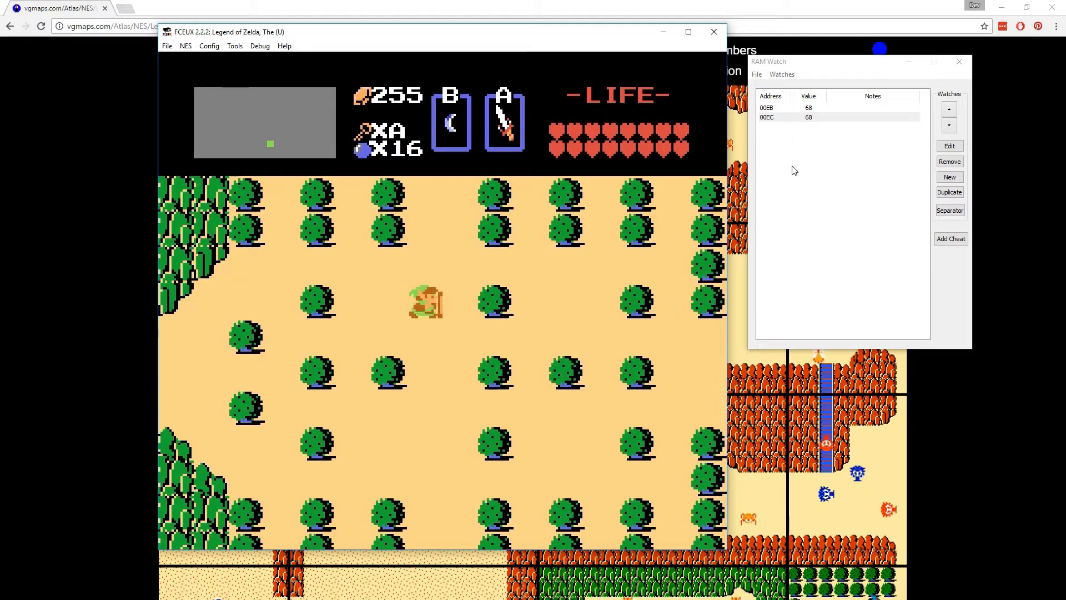
key("Right")
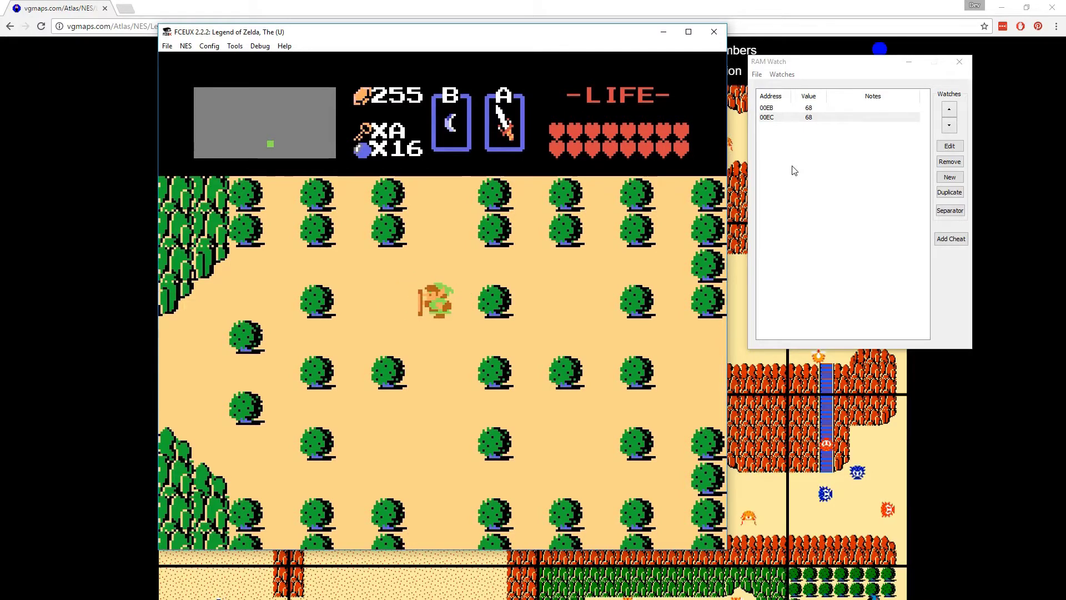
key("Right")
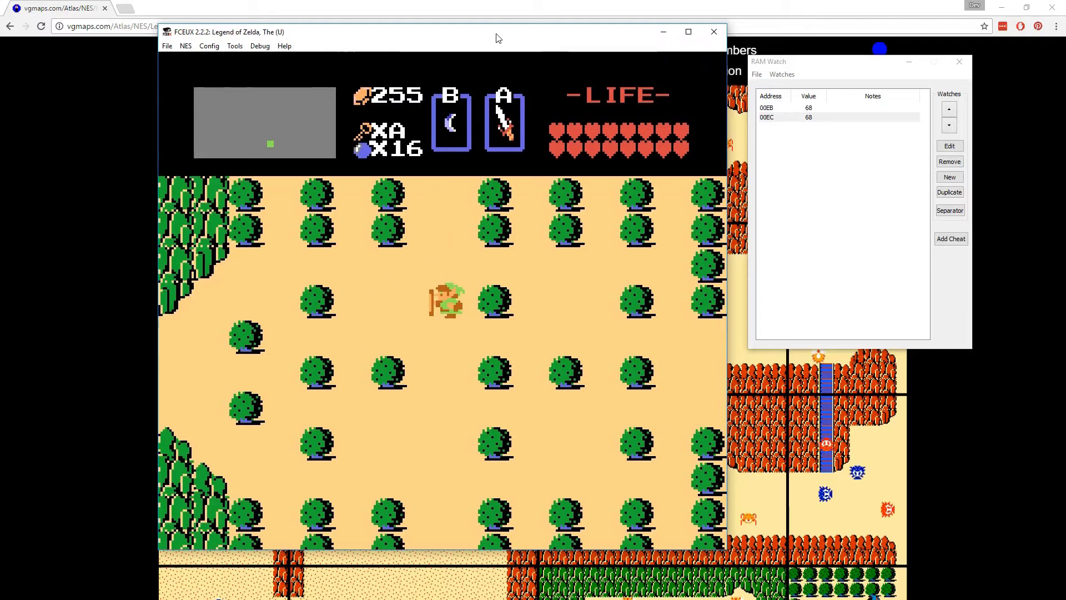
left_click_drag(496, 34, 358, 22)
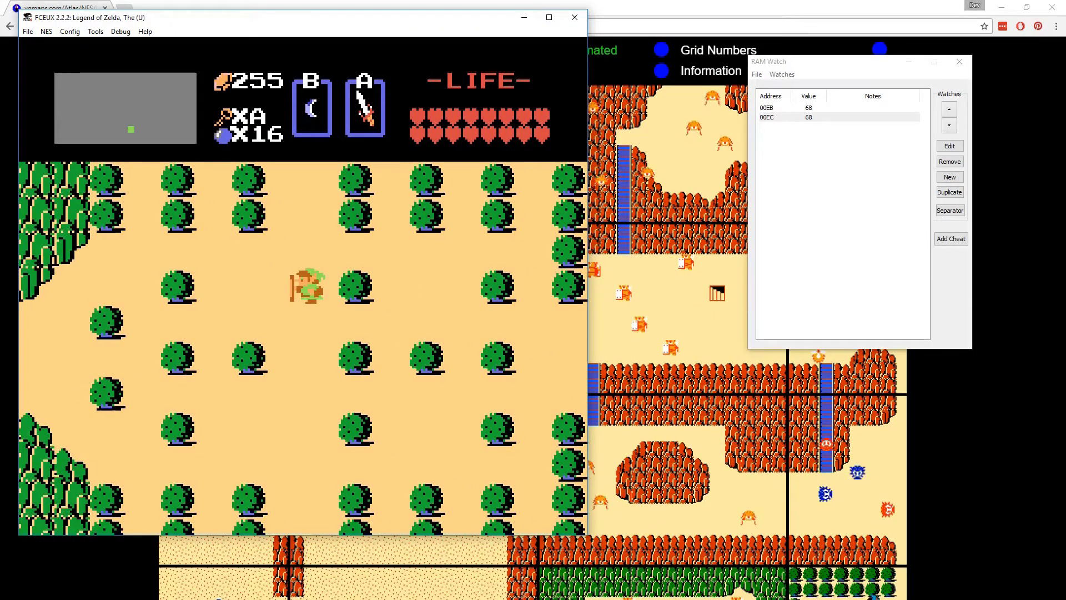
Step: Open Cheat Search and position it beside RAM Watch
left_click(874, 597)
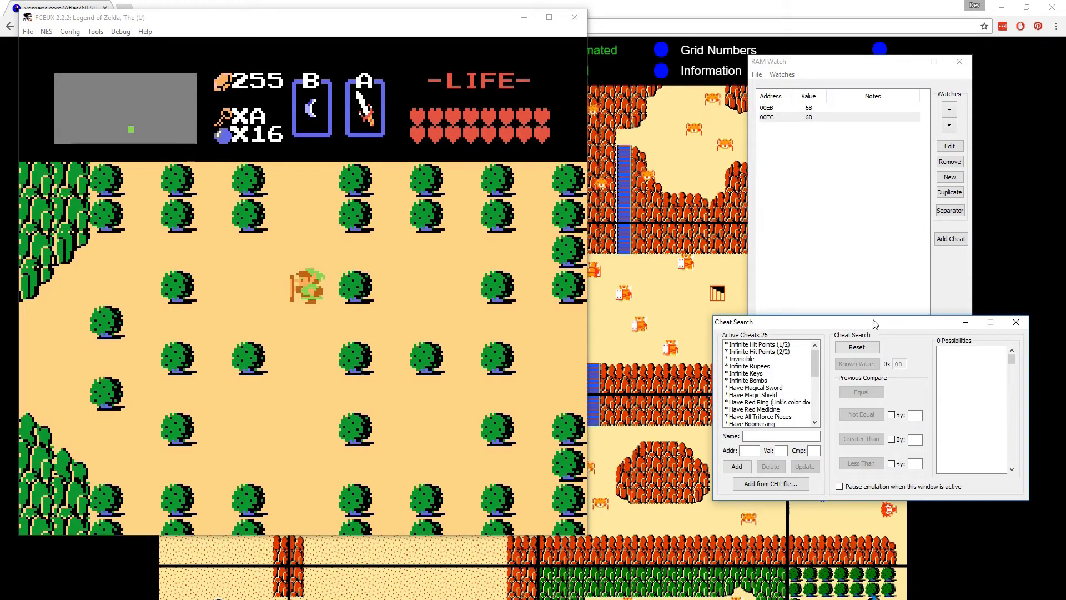
left_click_drag(804, 446, 736, 390)
scroll(750, 350, "down", 5)
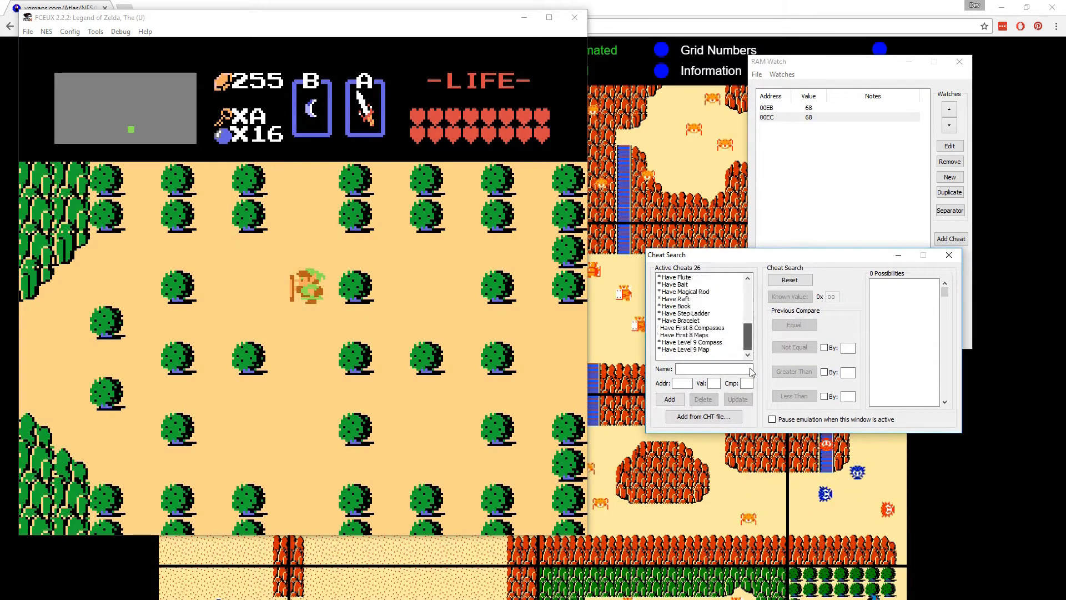
Step: Add a cheat with address 00EC and value 68, and select the new entry
left_click(686, 383)
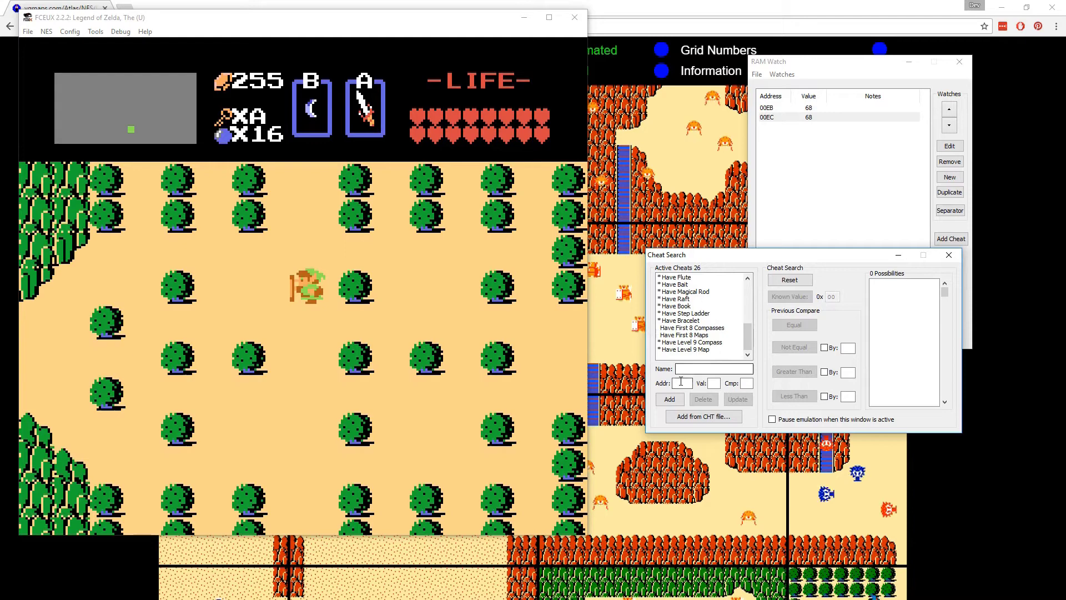
type("00EC")
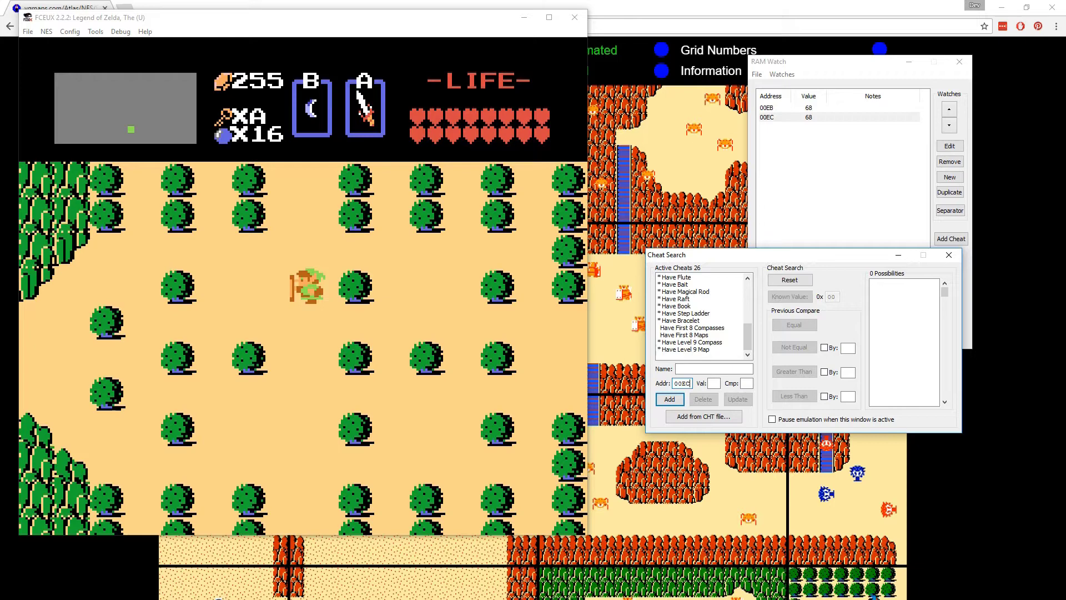
key("Tab")
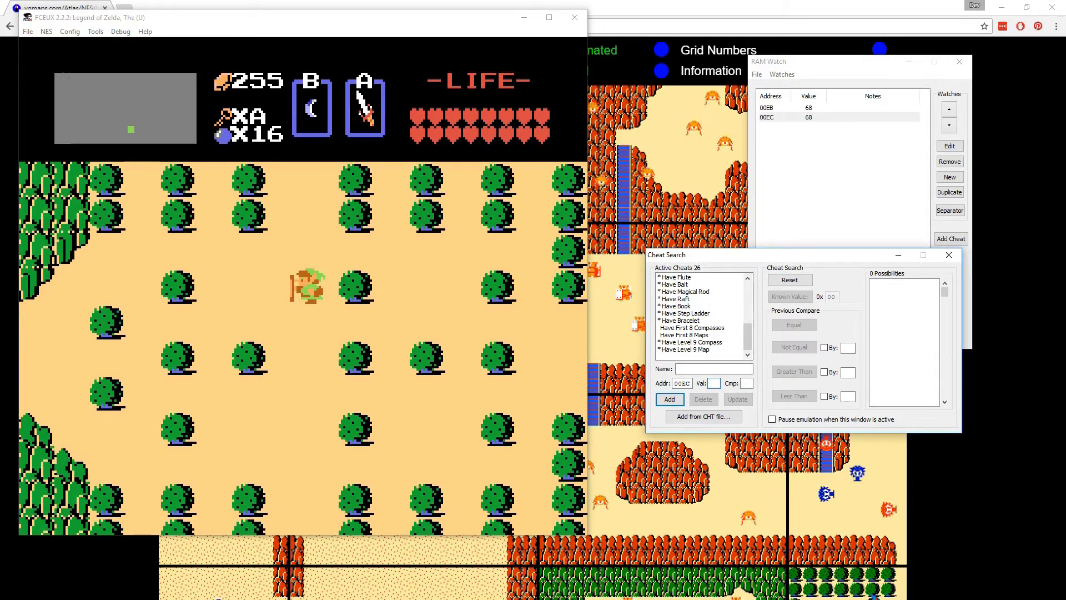
type("68")
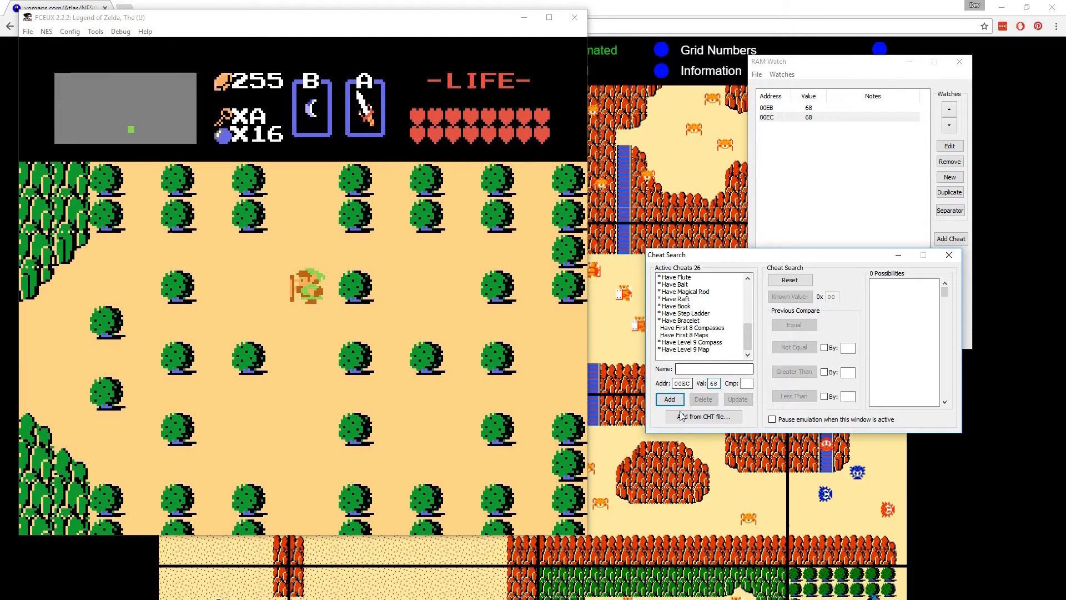
left_click(670, 400)
left_click_drag(747, 294, 749, 338)
left_click(680, 350)
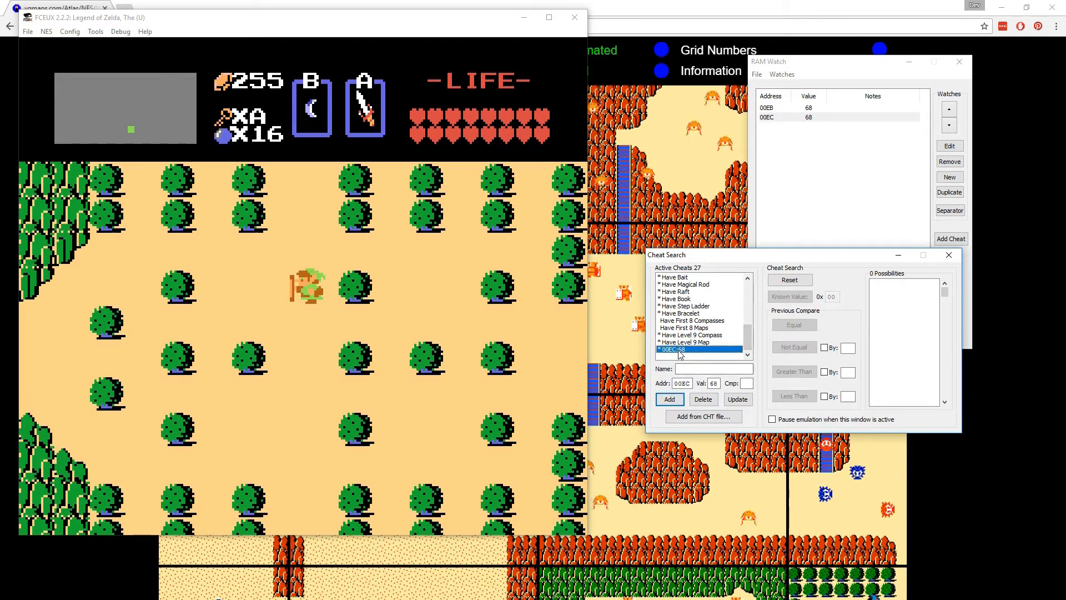
Step: Walk Link north off the screen twice, landing back in the same tree room
left_click_drag(410, 25, 473, 30)
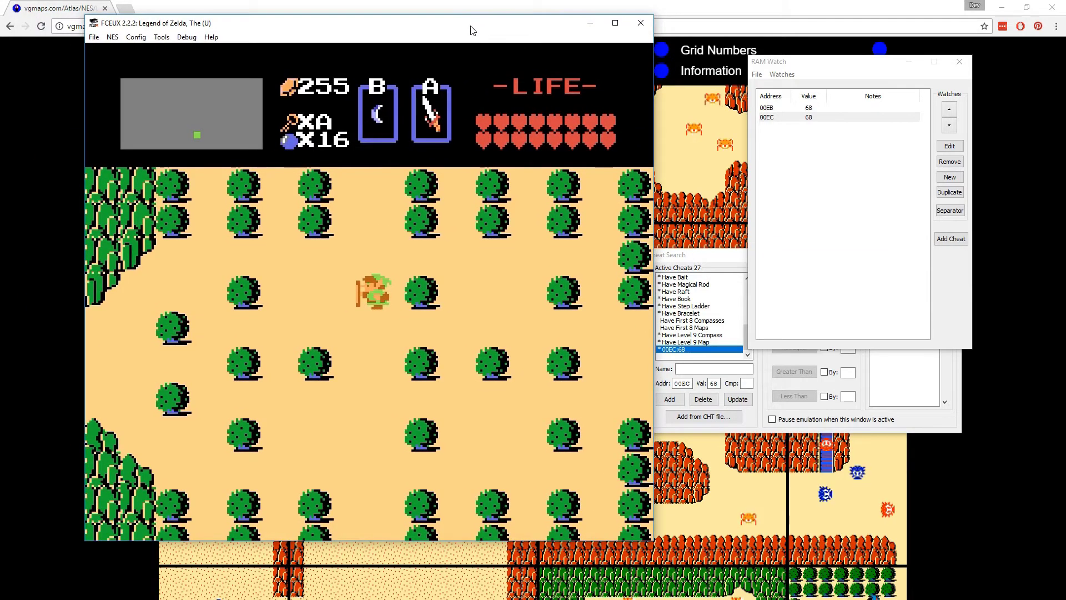
key("Up")
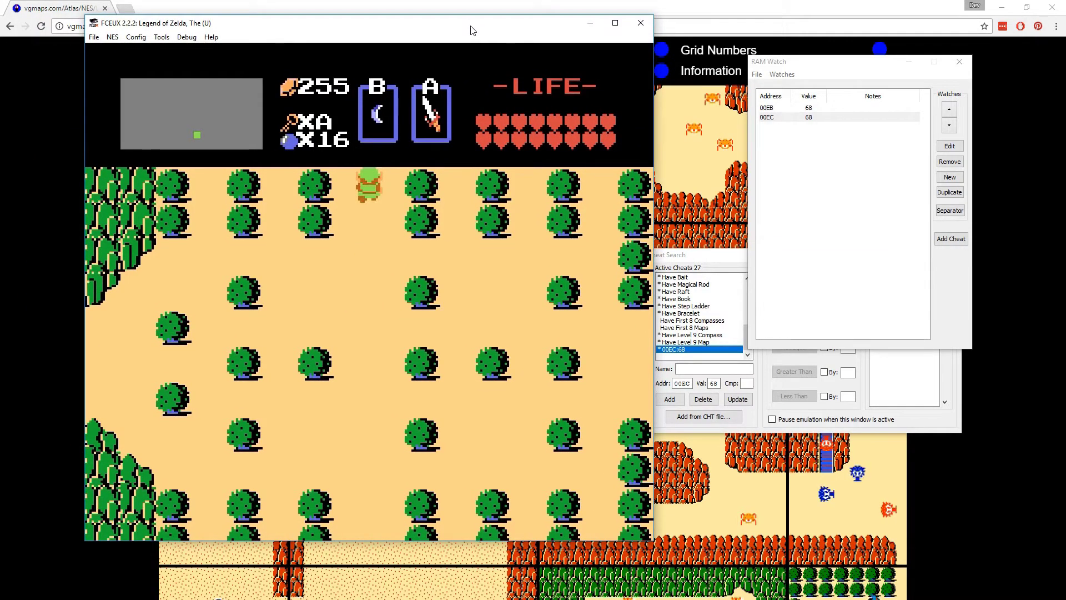
key("Up")
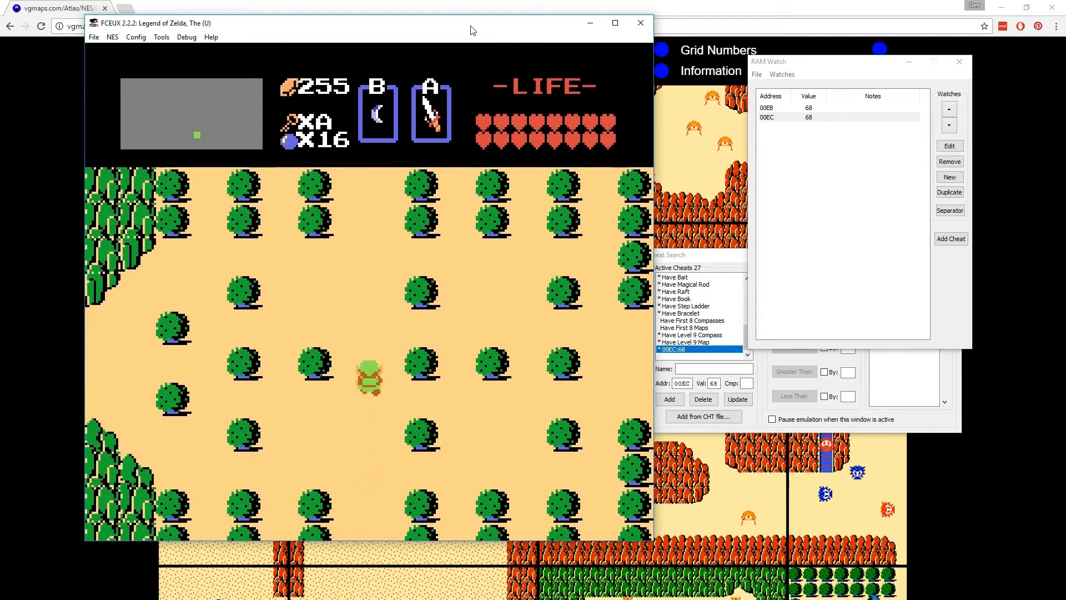
key("Up")
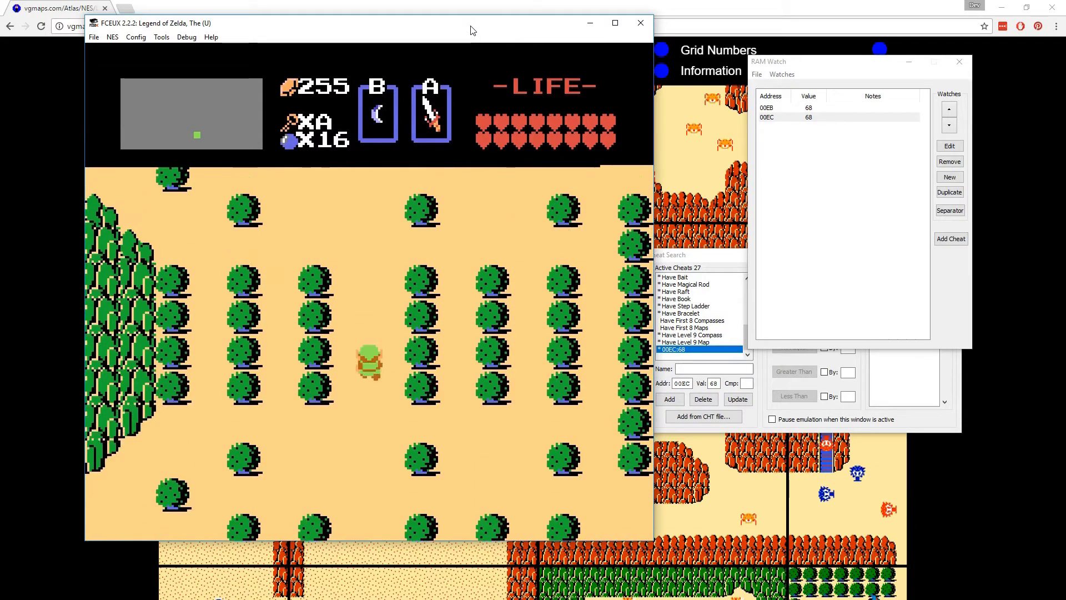
key("Up")
Step: Walk Link east off the right edge and back west, staying in room 68
key("Right")
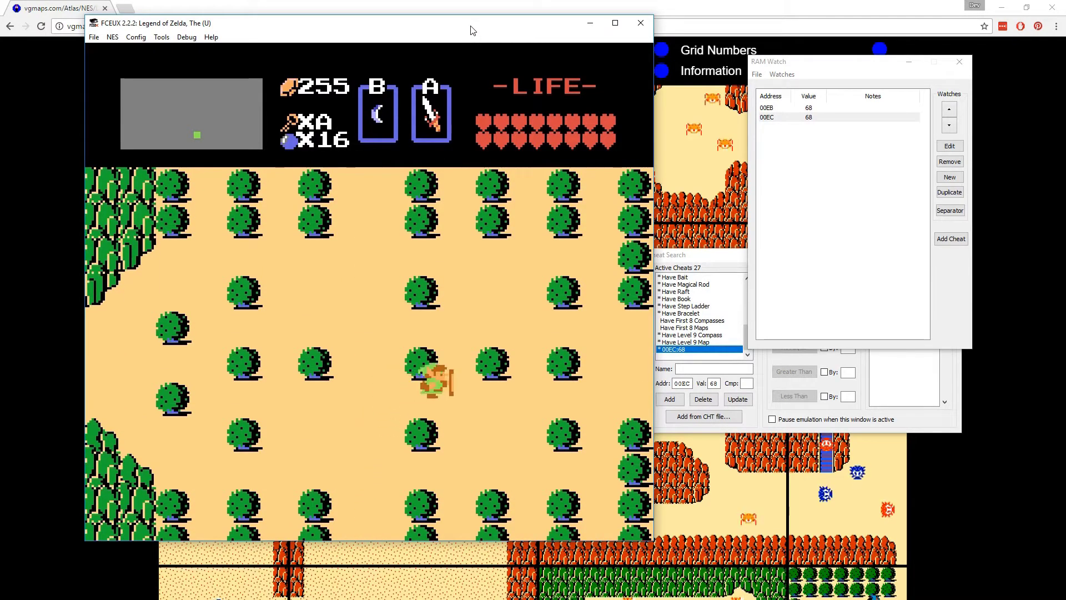
key("Right")
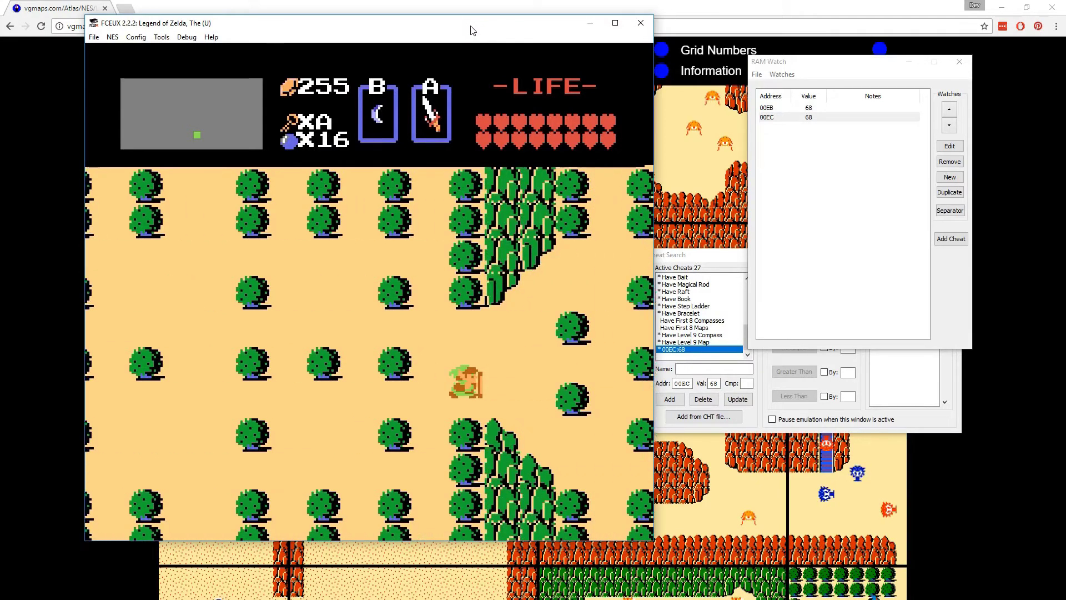
key("Left")
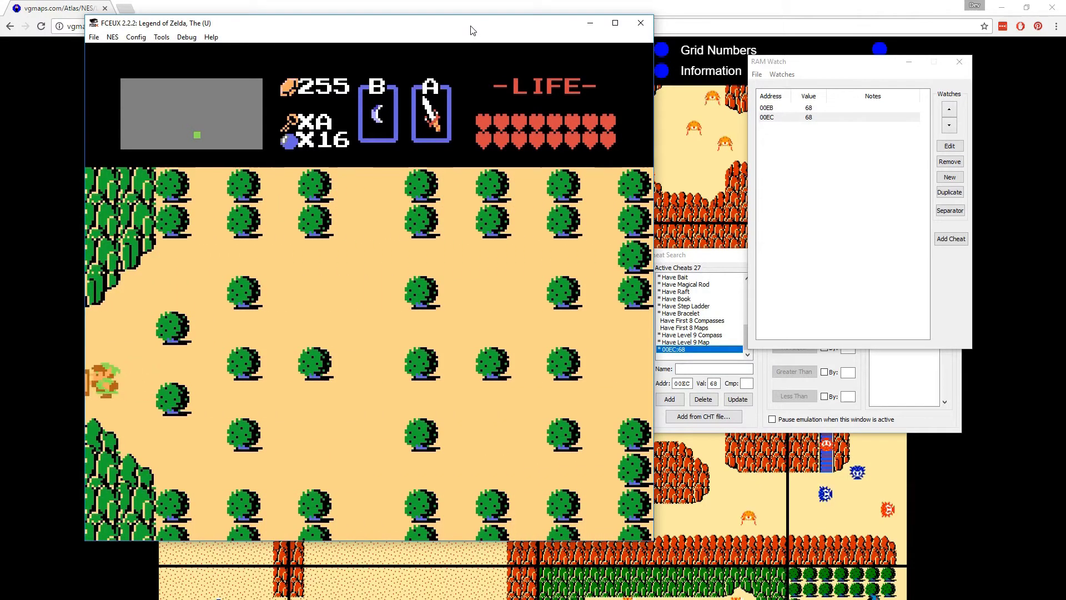
key("Left")
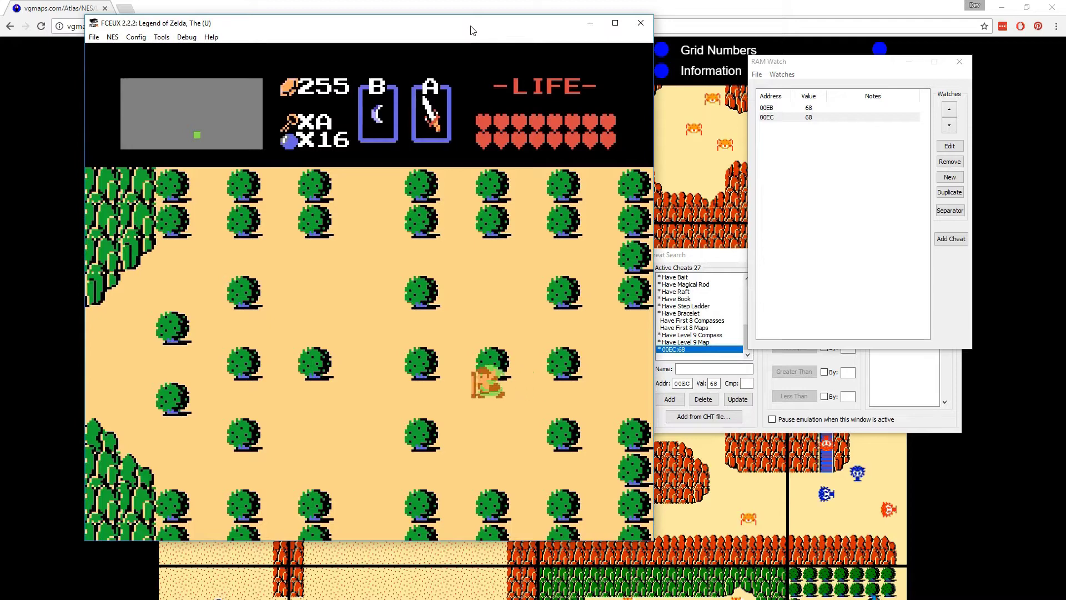
Step: Move Link left and right among the trees while 00EB and 00EC both stay at 68
key("Left")
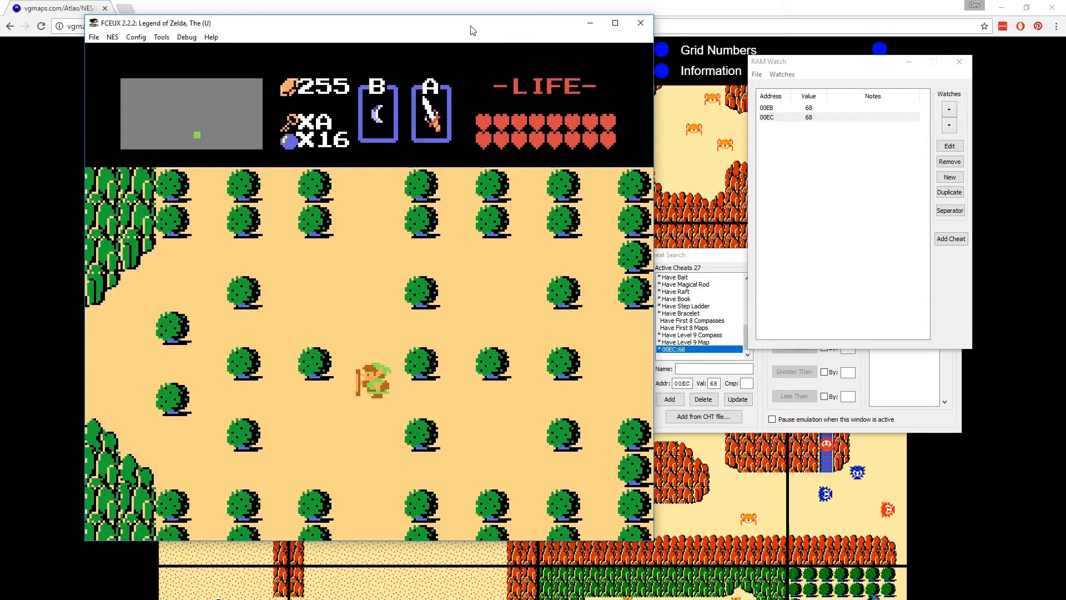
key("Left")
key("Right")
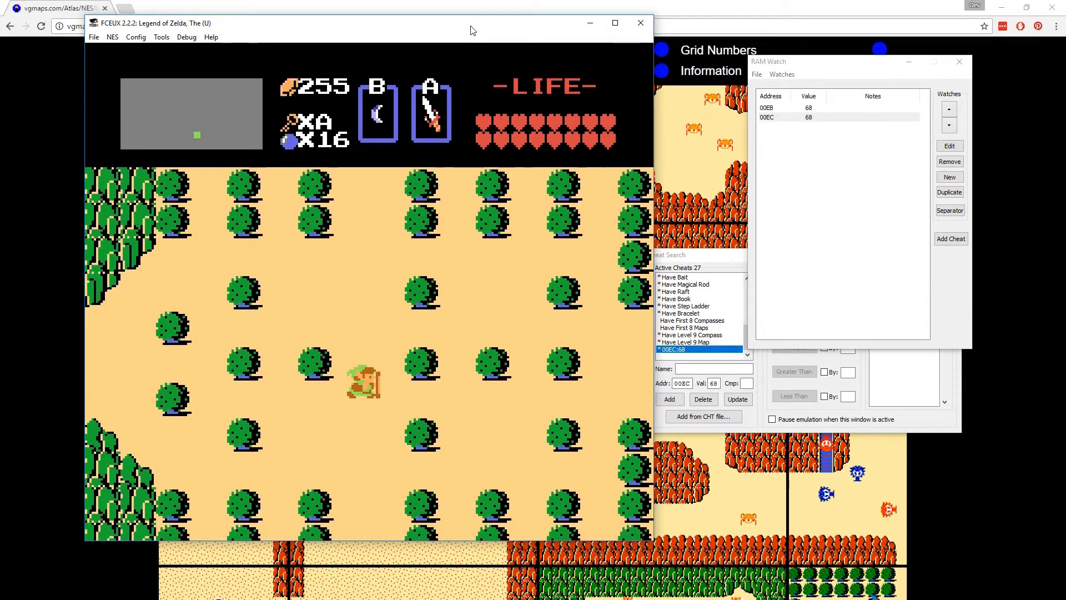
key("Left")
key("Left")
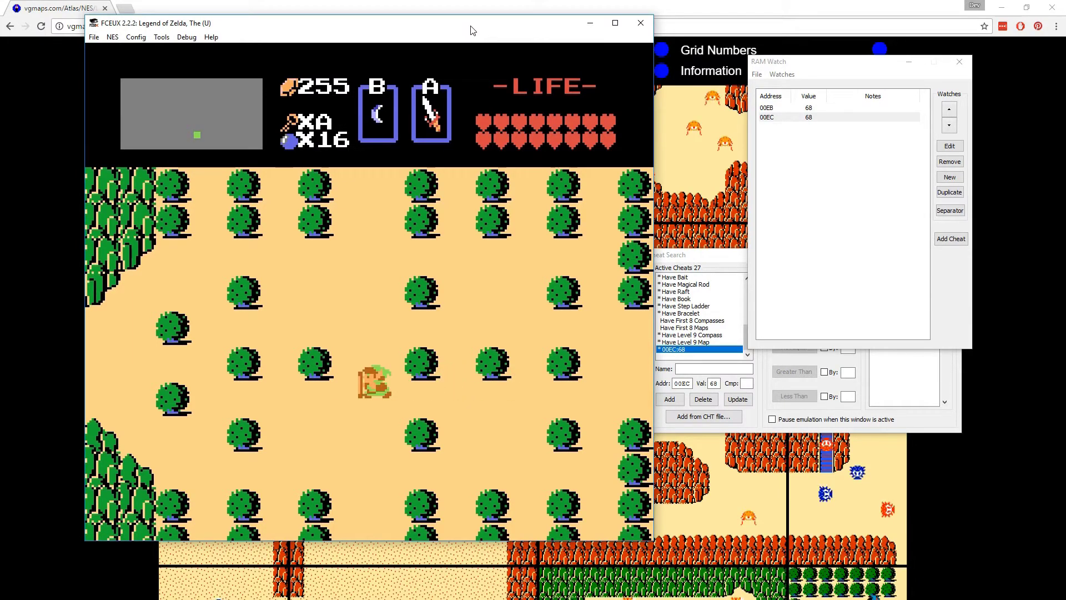
key("Right")
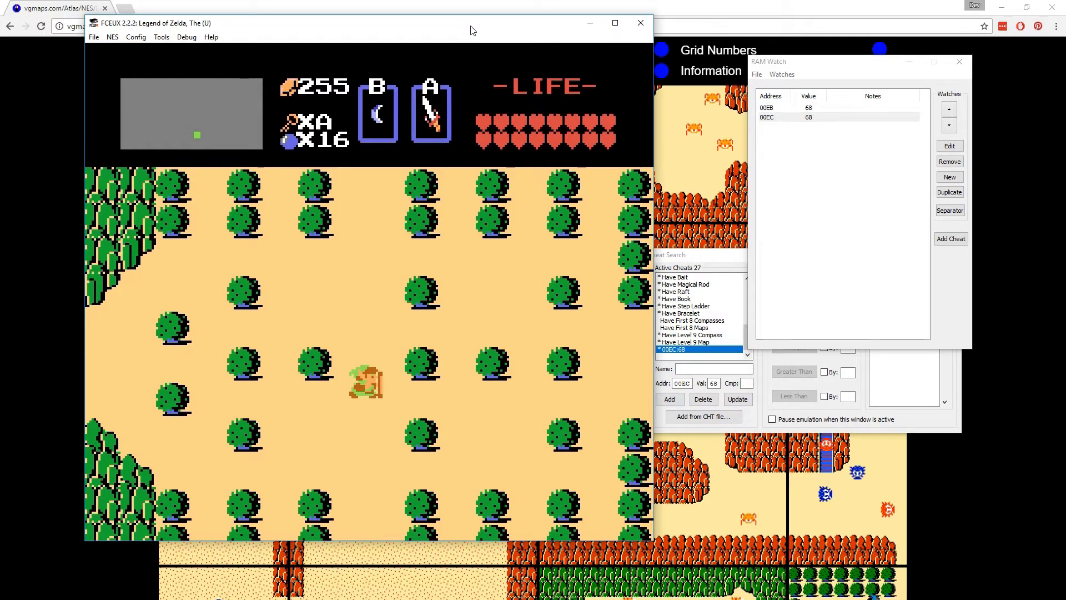
key("Left")
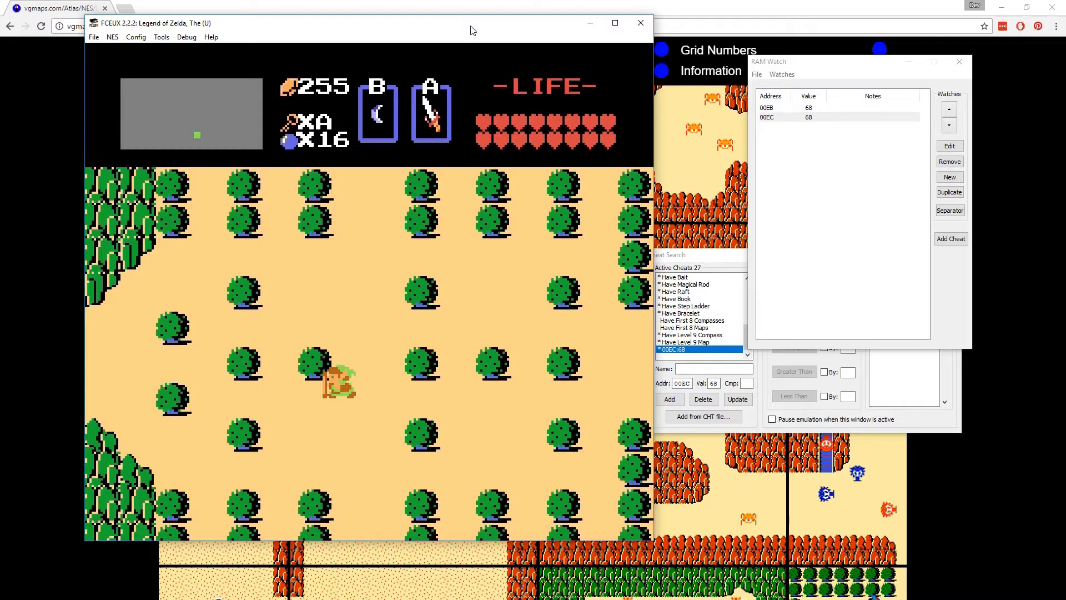
key("Right")
key("Left")
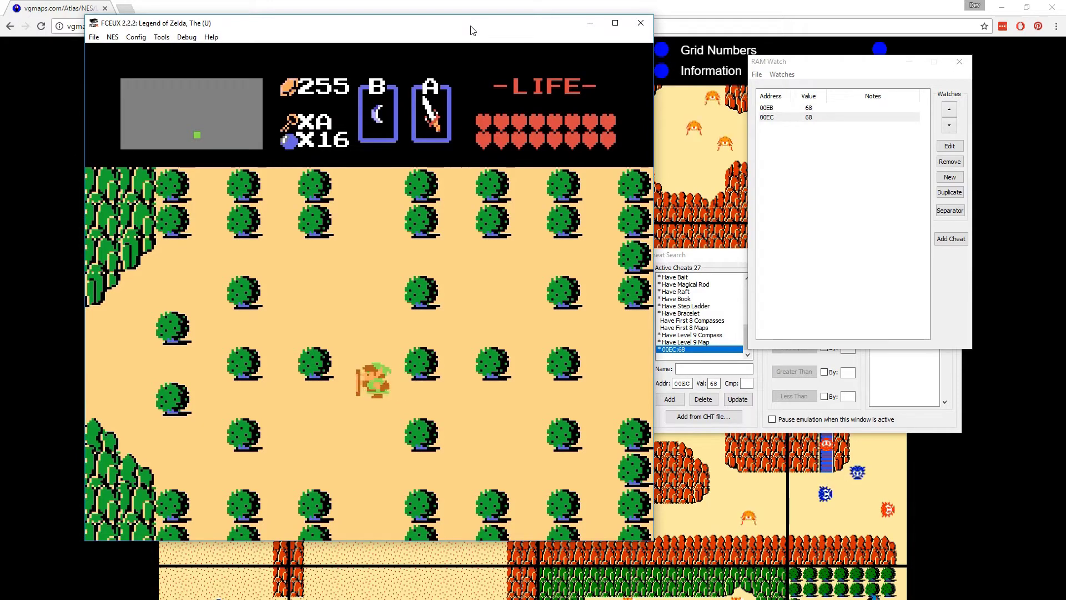
key("Left")
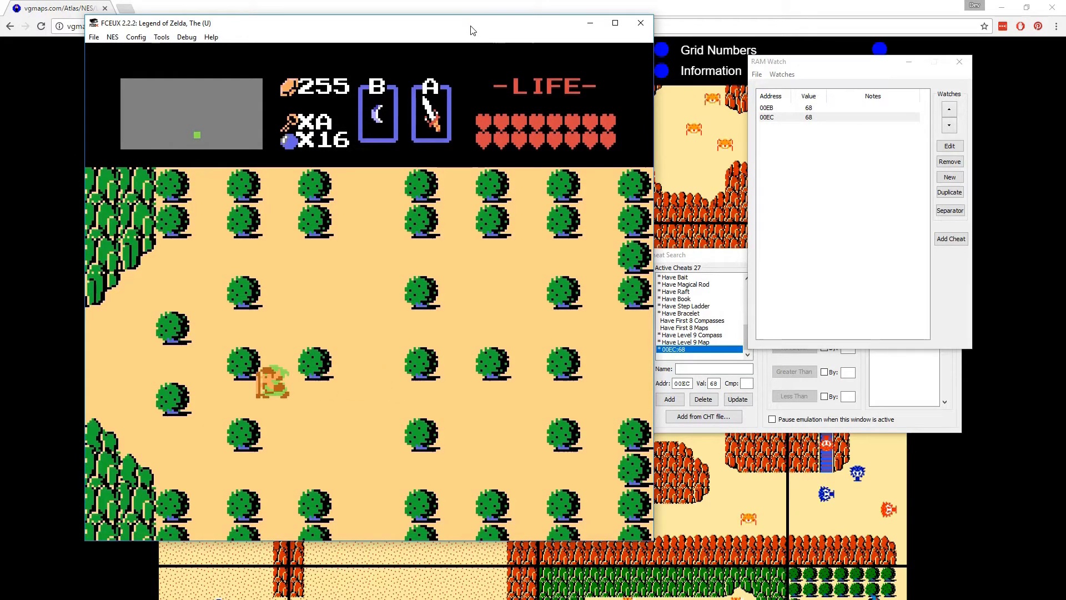
key("Up")
key("Left")
key("Right")
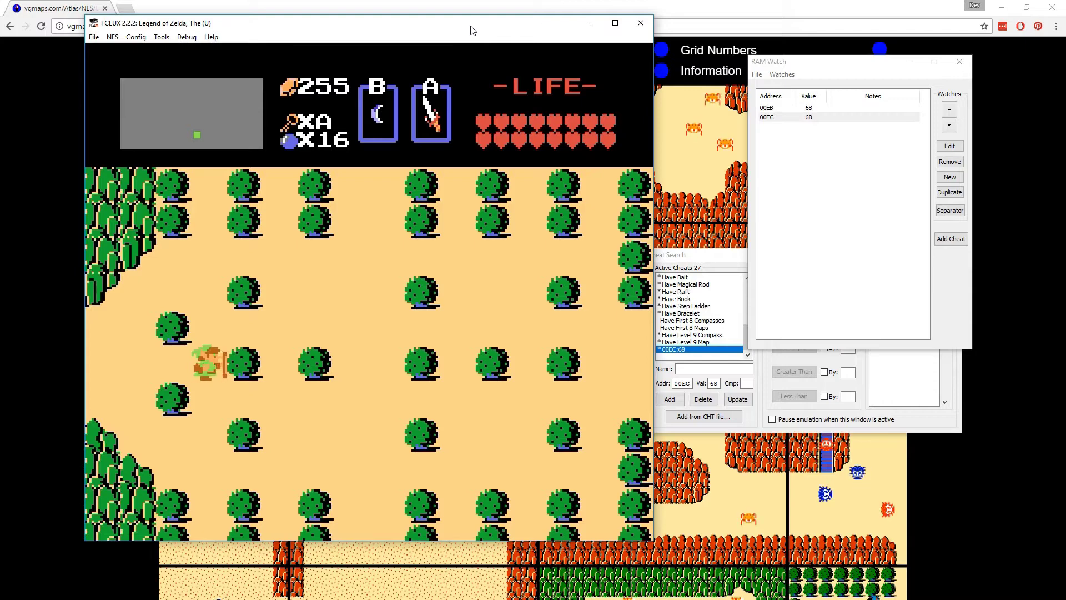
key("Down")
key("Right")
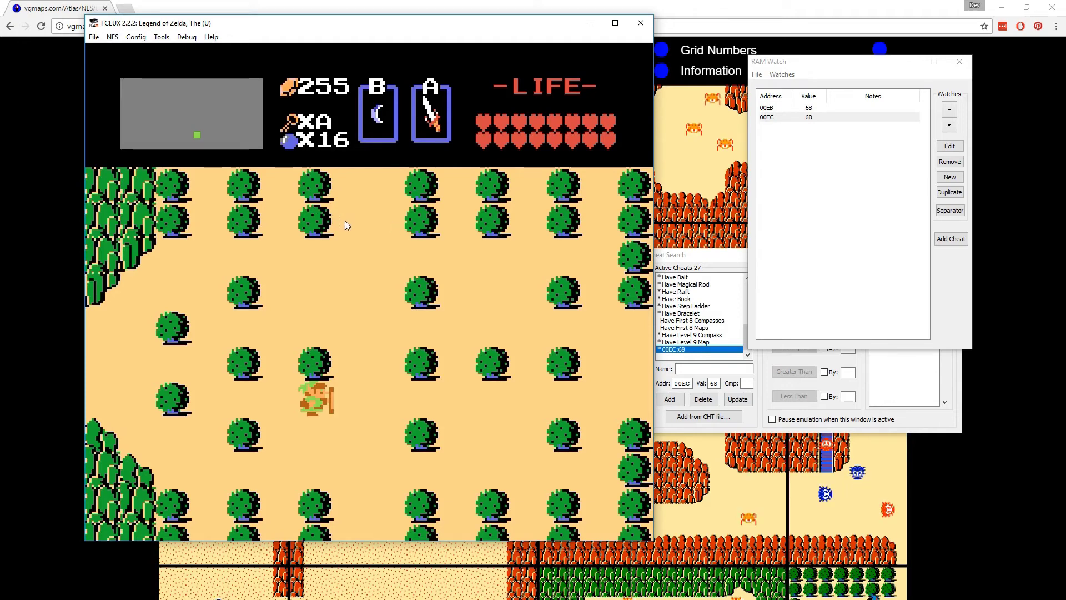
Step: Walk Link left, right, up and down between the trees on the locked screen
key("Left")
key("Right")
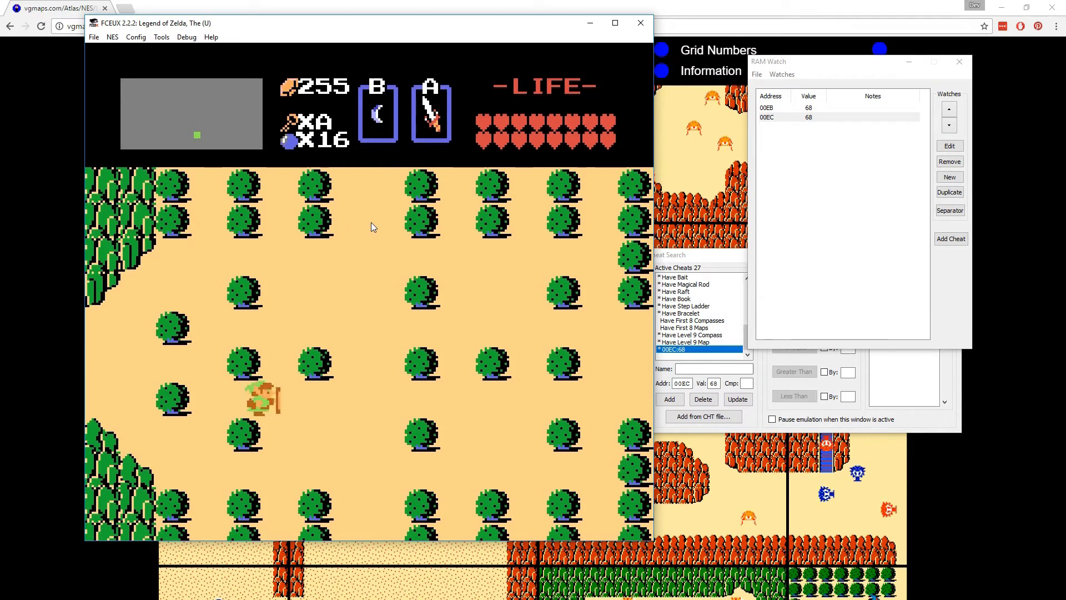
key("Left")
key("Up")
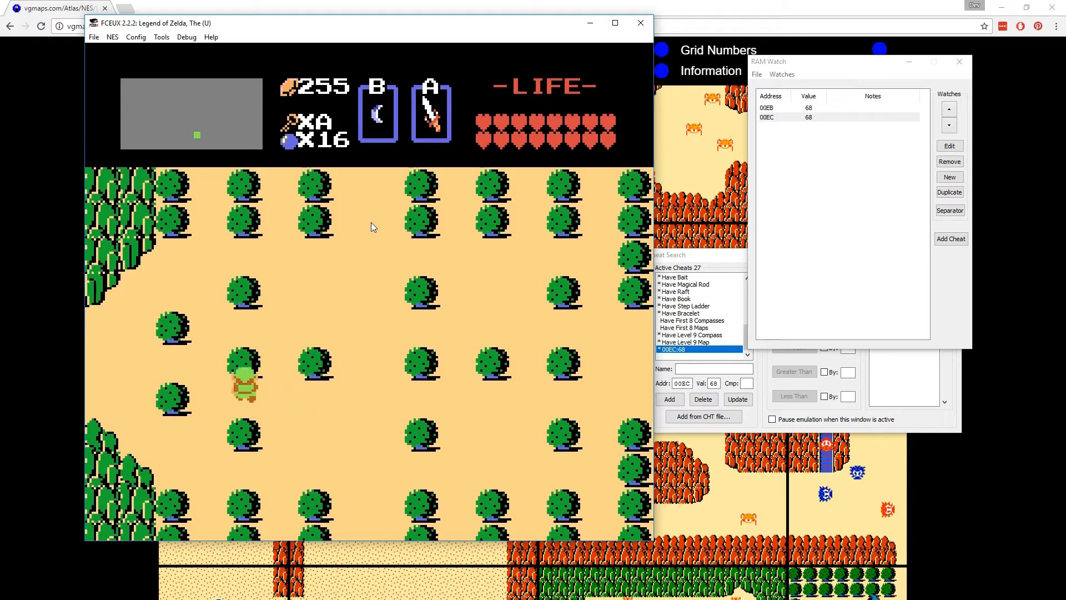
key("Right")
key("Up")
key("Up")
key("Left")
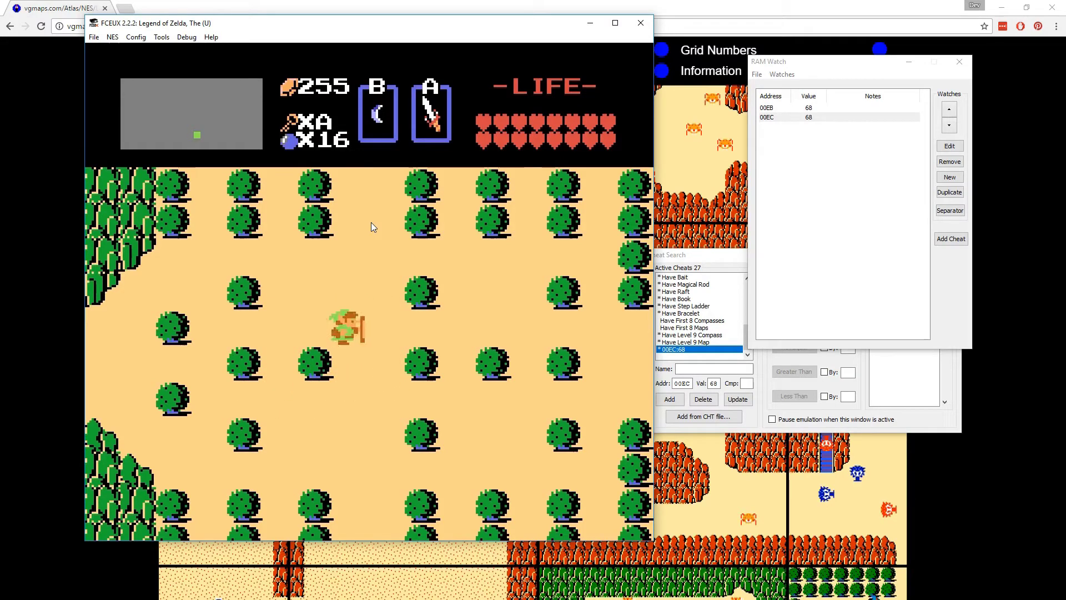
key("Right")
key("Down")
key("Up")
key("Up")
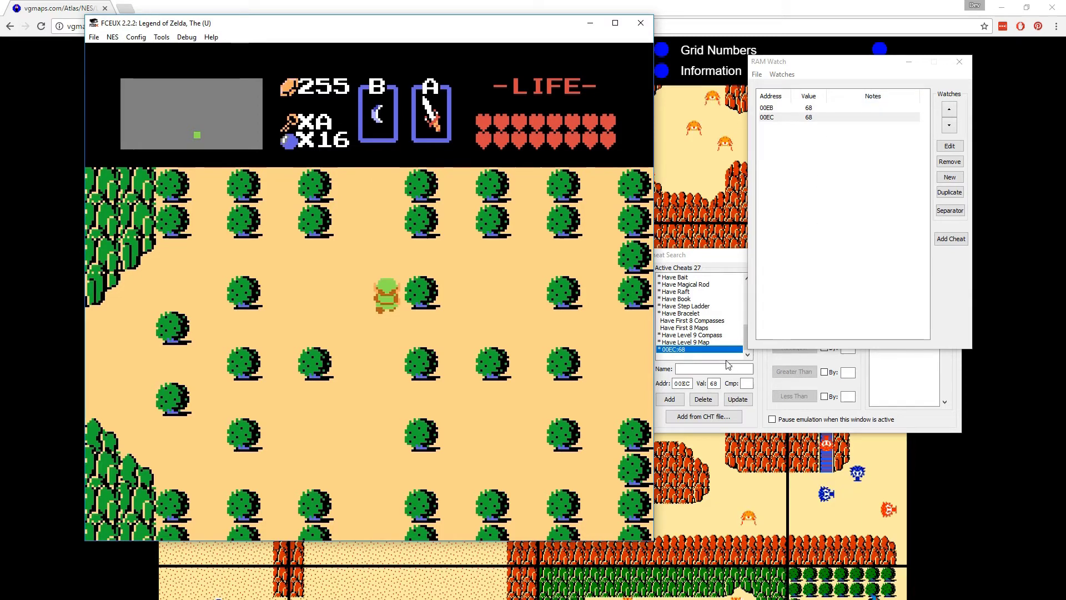
Step: Delete the 00EC:68 cheat in Cheat Search, leaving 26 active, and walk Link up again
left_click(699, 361)
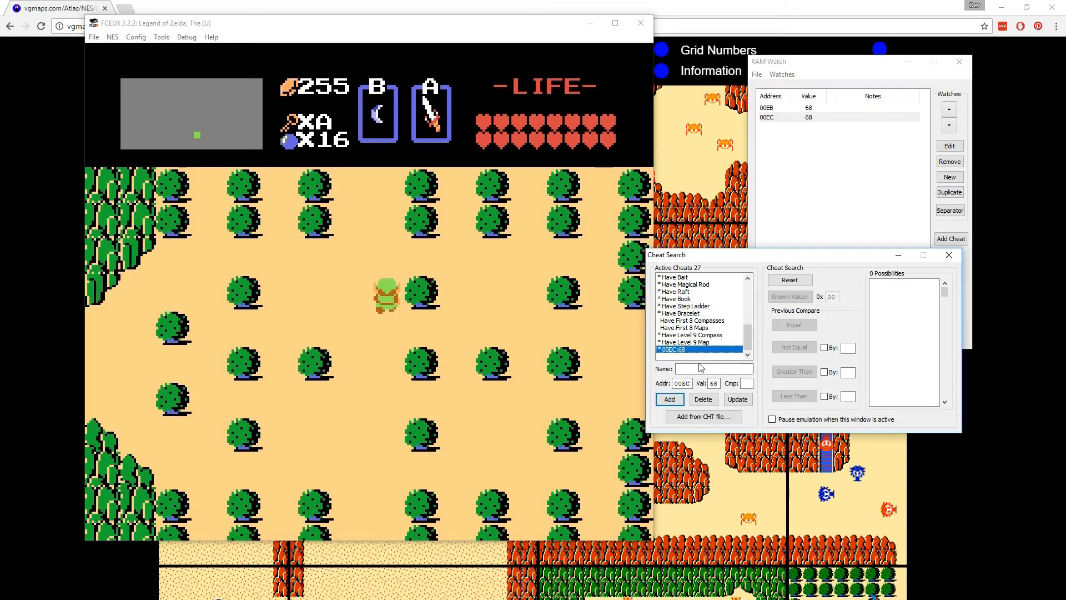
left_click(704, 399)
left_click(546, 207)
key("Up")
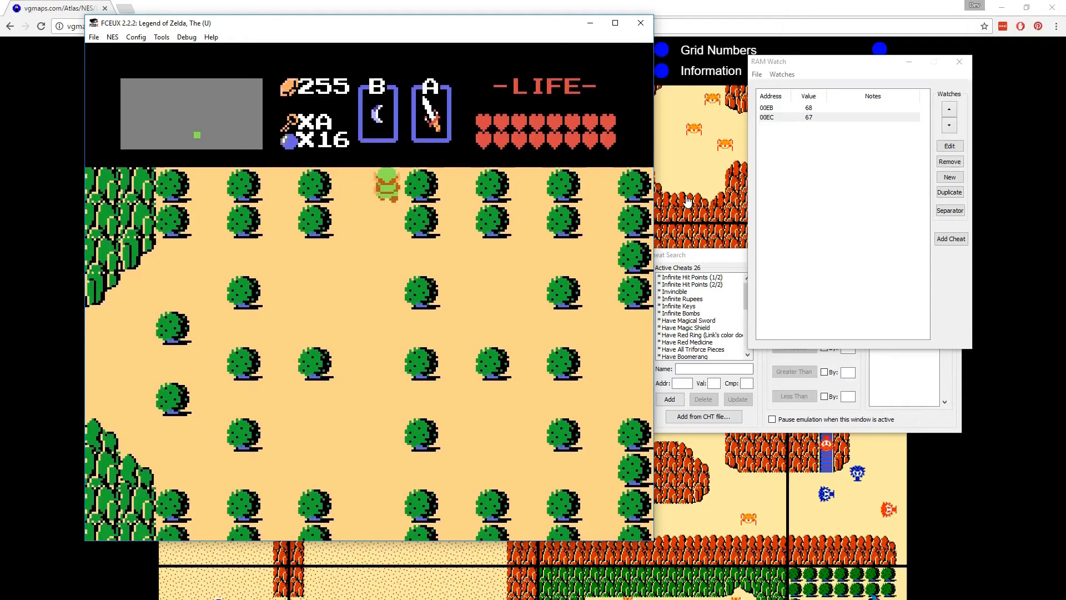
Step: Kill the Octoroks with sword beams and stabs, then collect the dropped heart
key("Up")
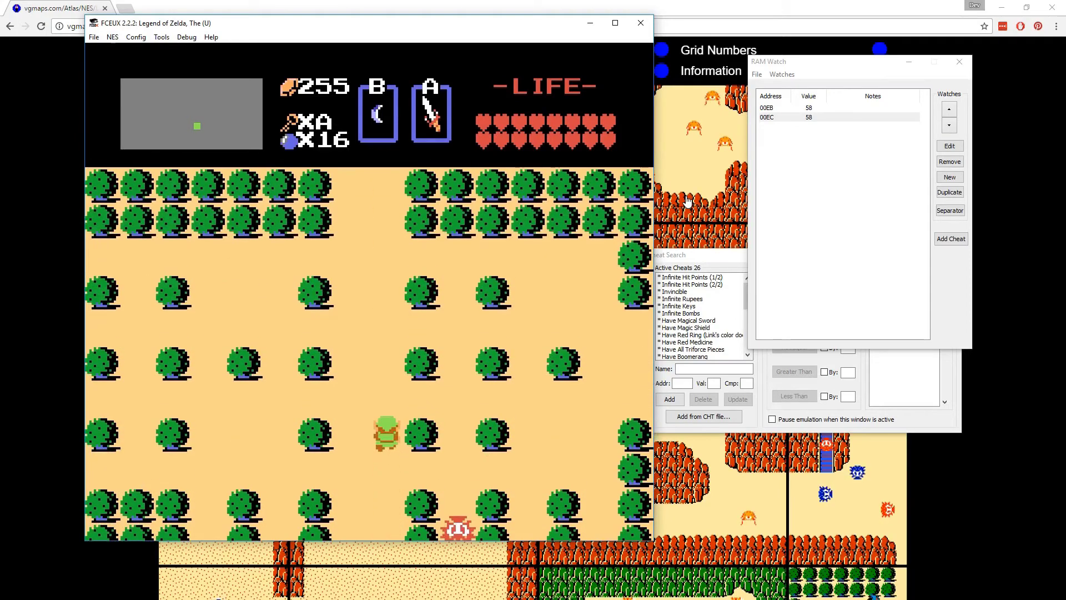
key("Right")
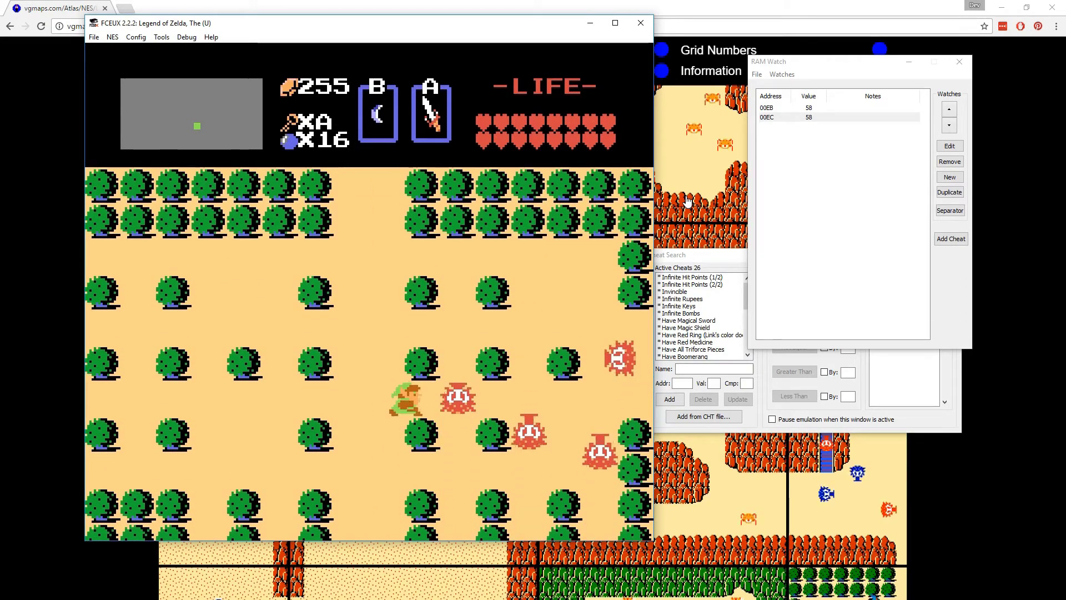
key("f")
key("Right")
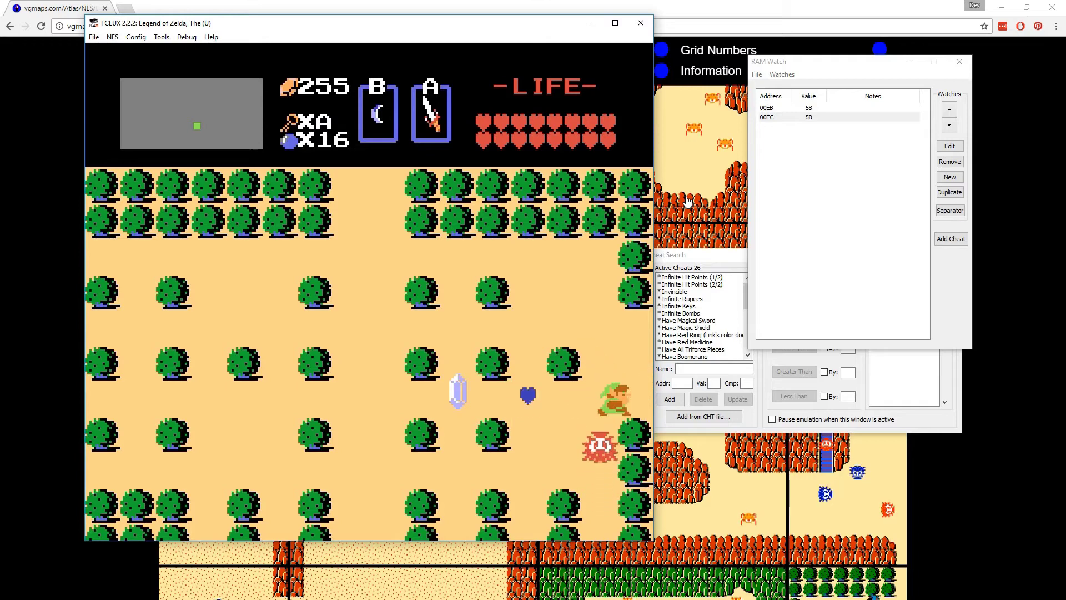
key("Left")
key("Down")
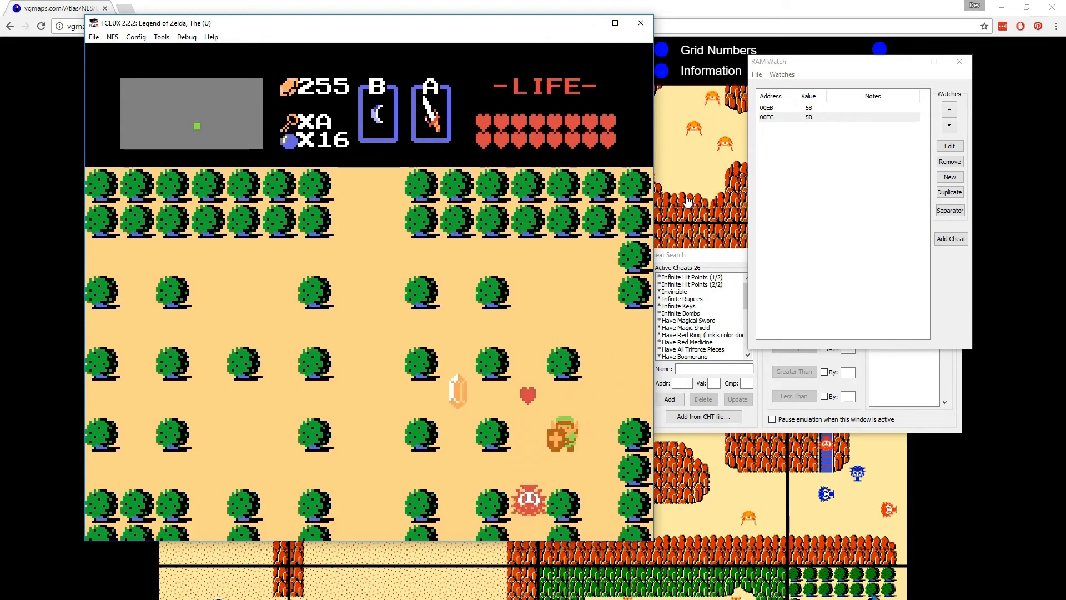
key("f")
key("Up")
Step: Walk Link off the bottom edge into the room below and back up
key("Left")
key("Down")
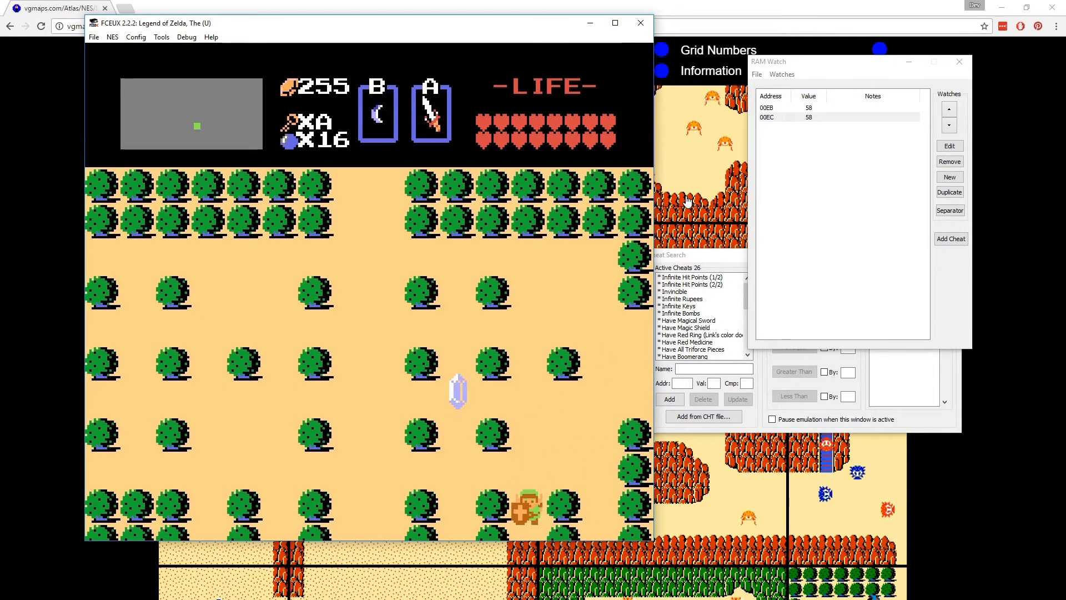
key("Down")
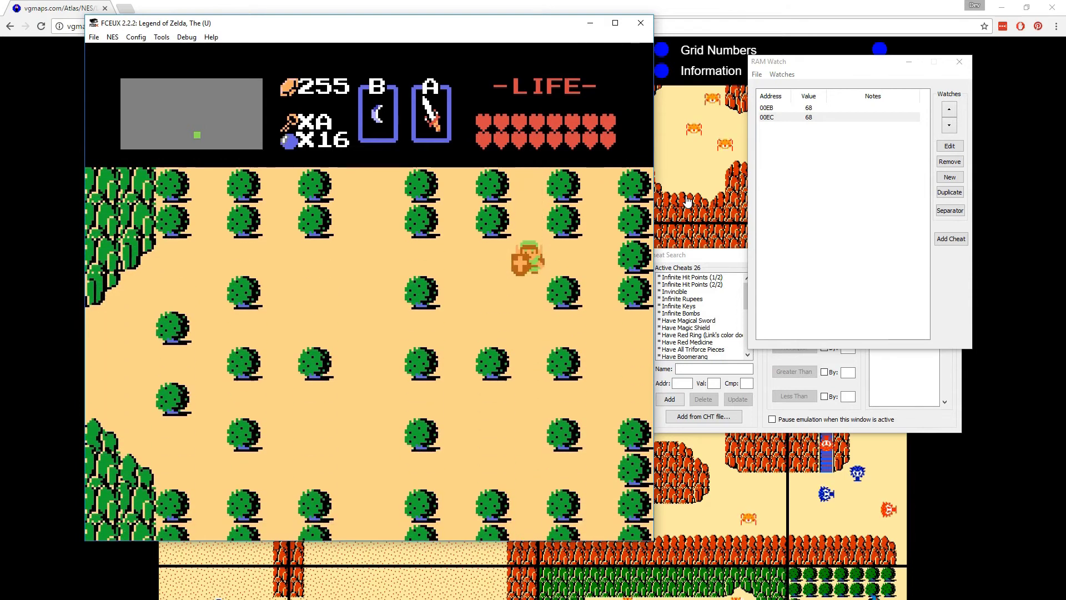
key("Up")
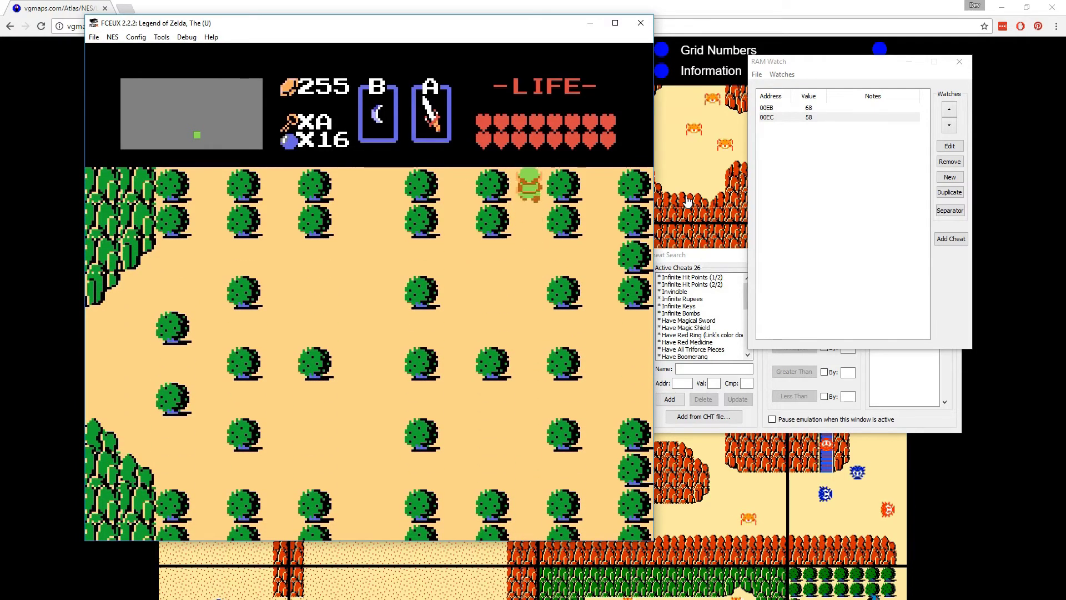
key("Up")
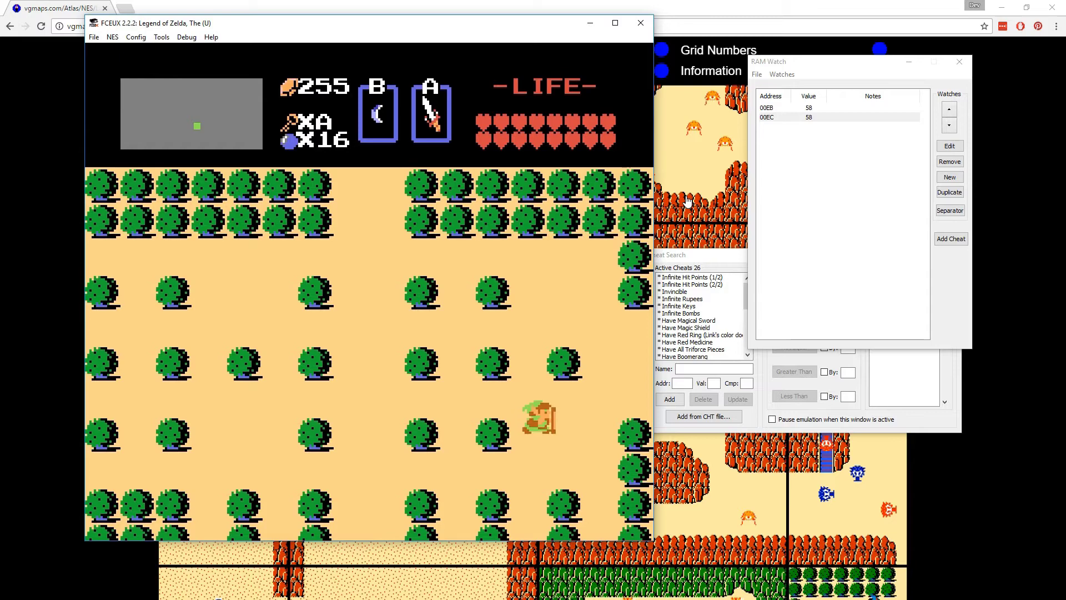
Step: Walk Link east into the lake room (59) and move around beside the lake
key("Right")
key("Up")
key("Right")
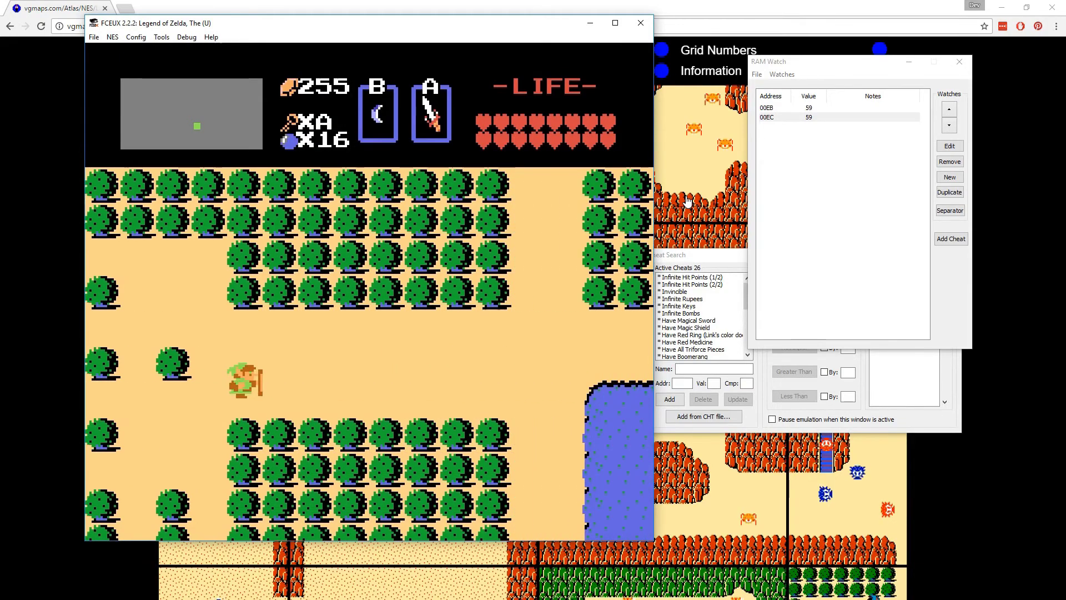
key("Right")
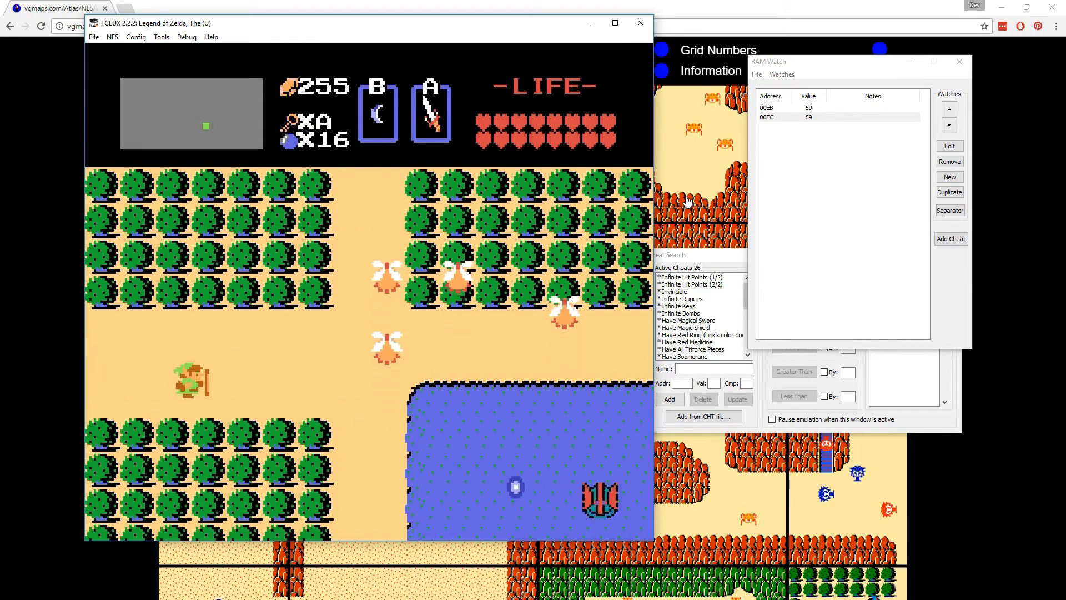
key("Right")
key("Down")
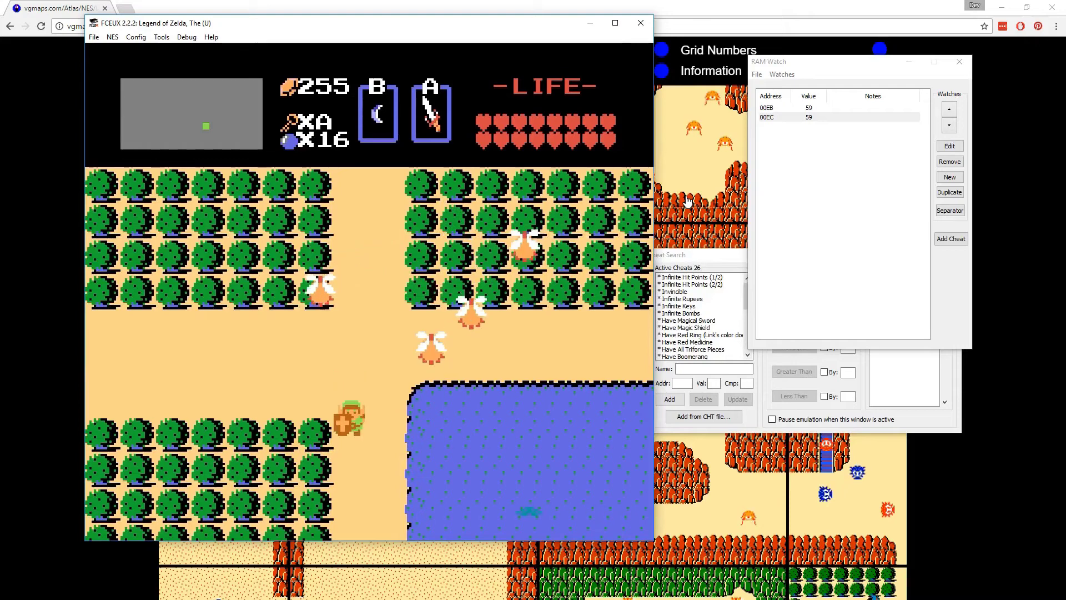
key("Up")
key("Left")
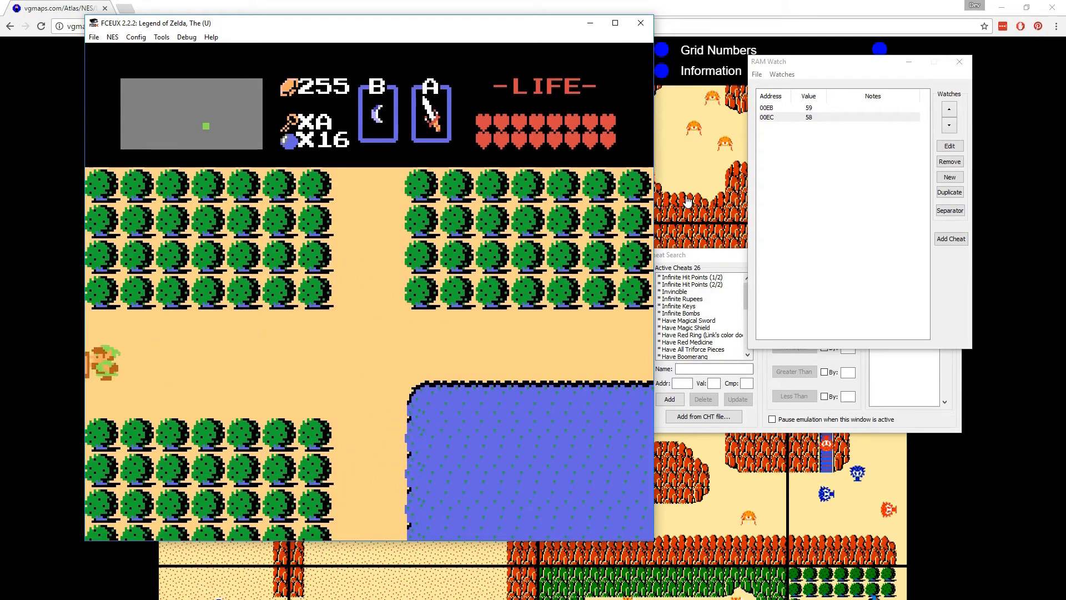
Step: Walk Link west back into the evenly spaced tree room, which reads 58
key("Left")
key("Down")
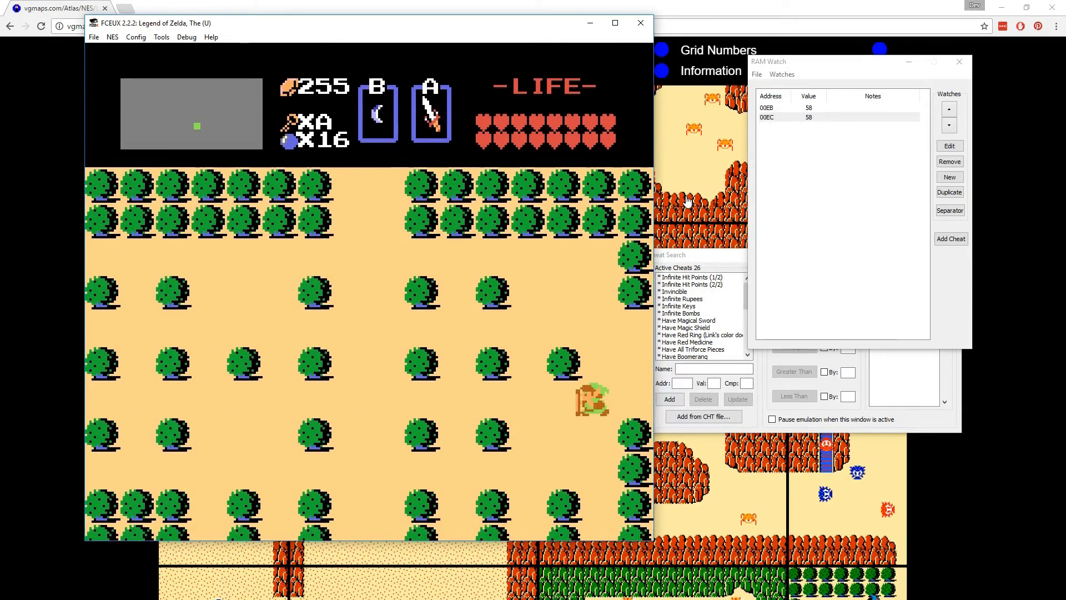
key("Left")
key("Down")
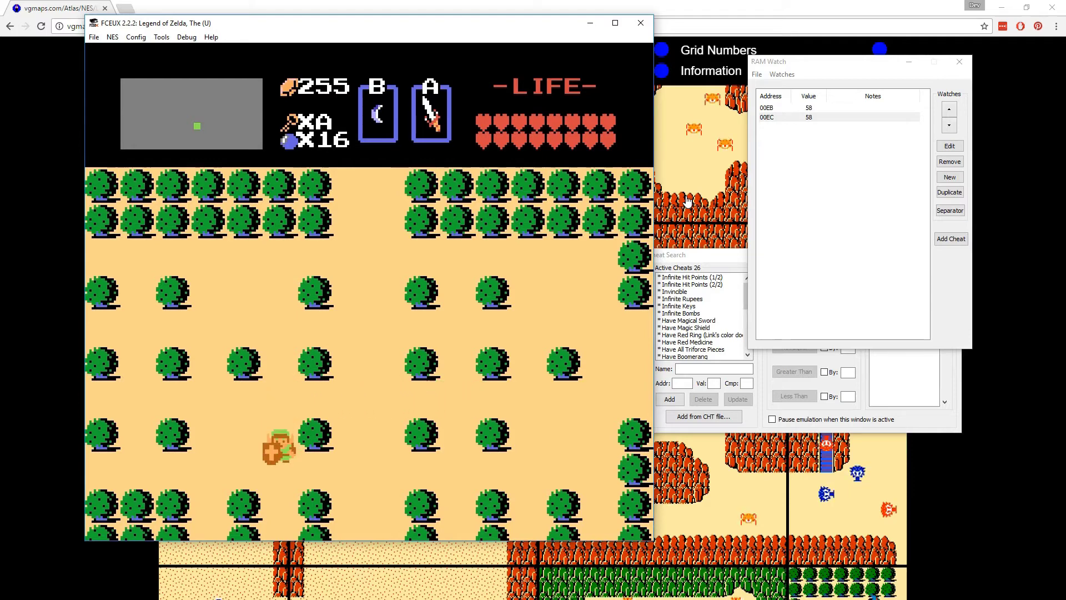
key("Down")
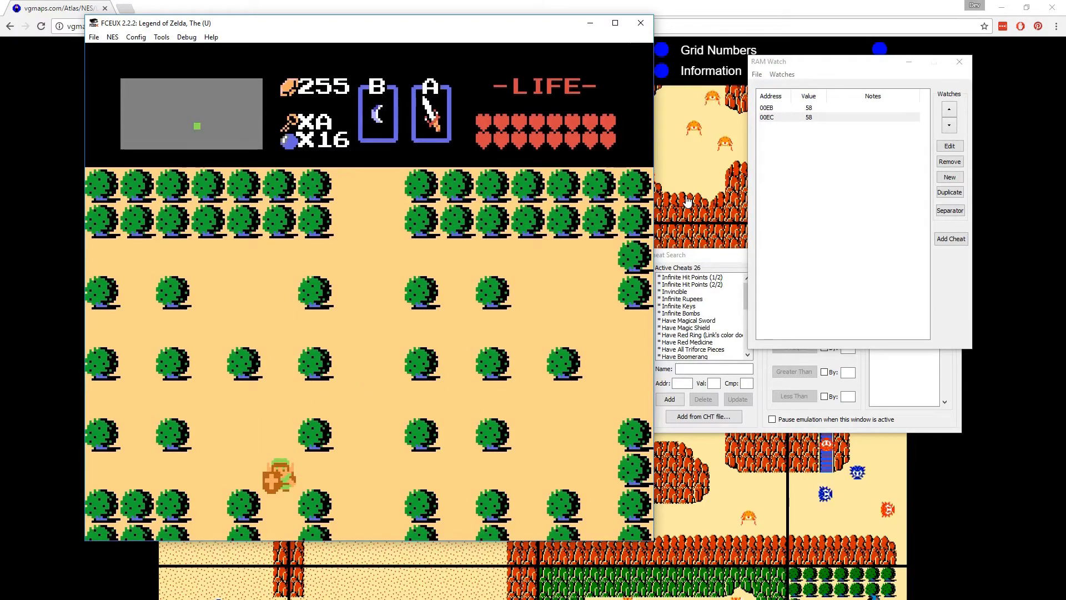
Step: Weave Link through the trees and exit the bottom edge so 00EB and 00EC both read 68
key("Up")
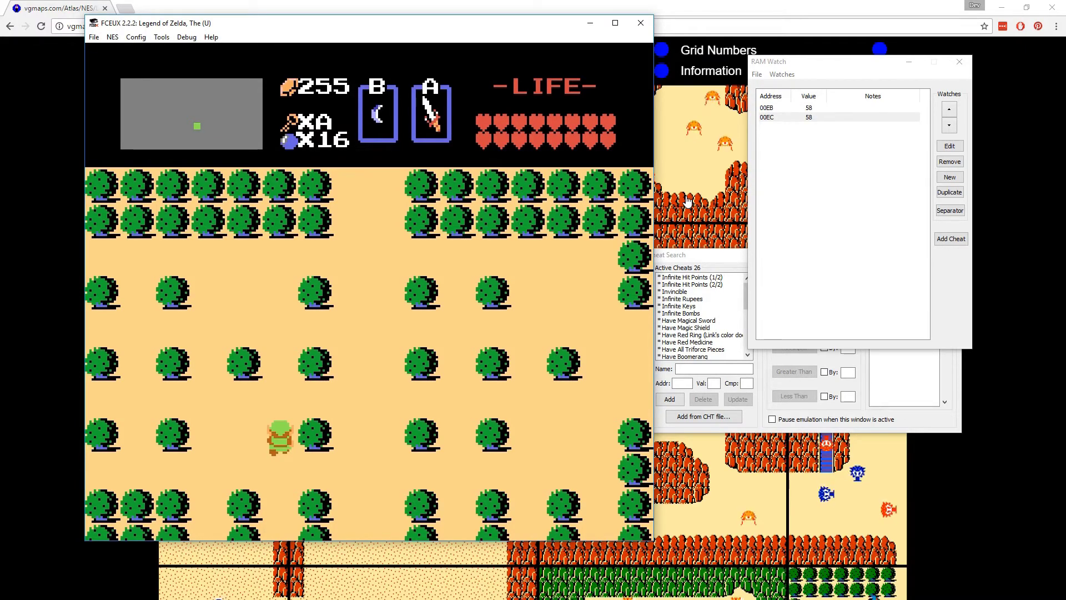
key("Left")
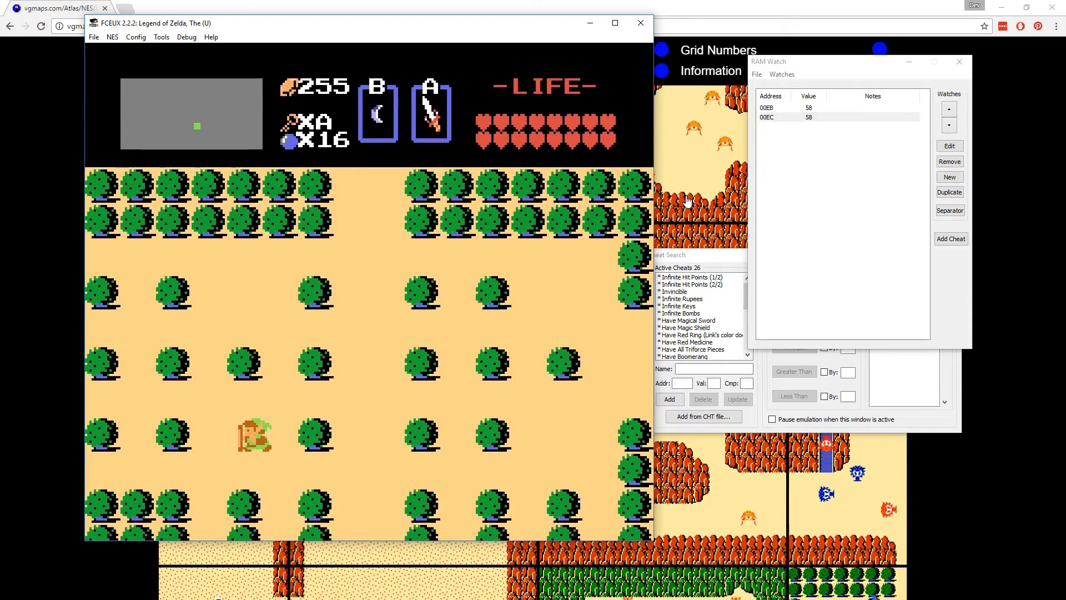
key("Right")
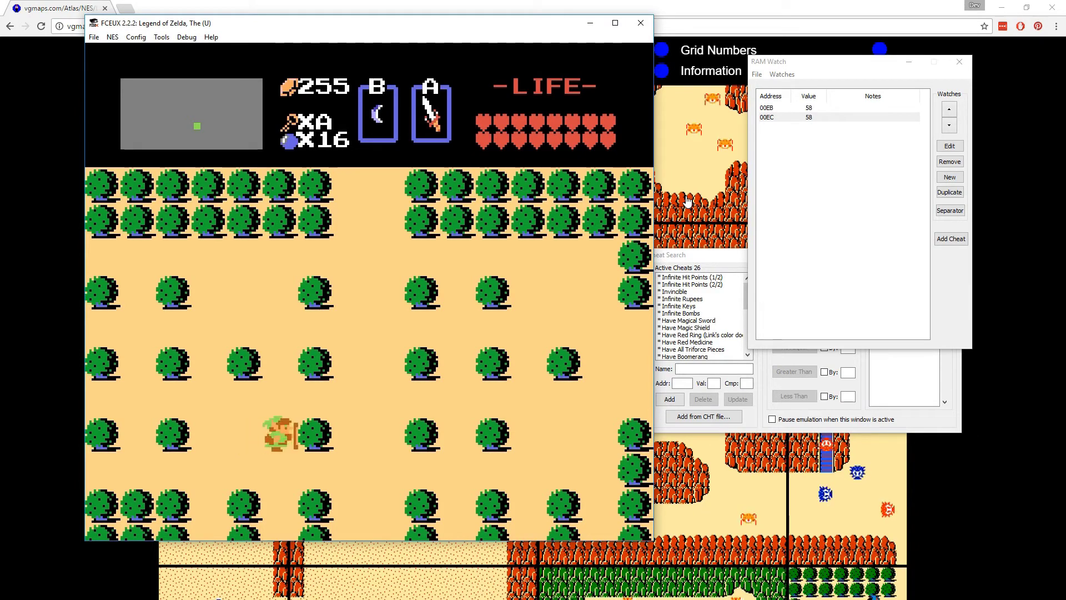
key("Down")
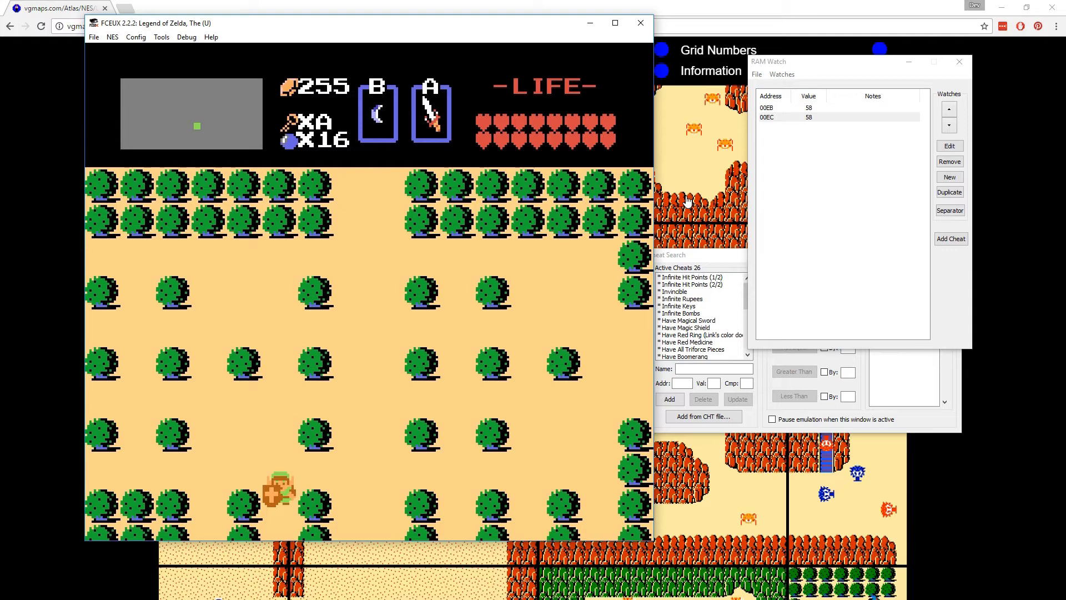
key("Down")
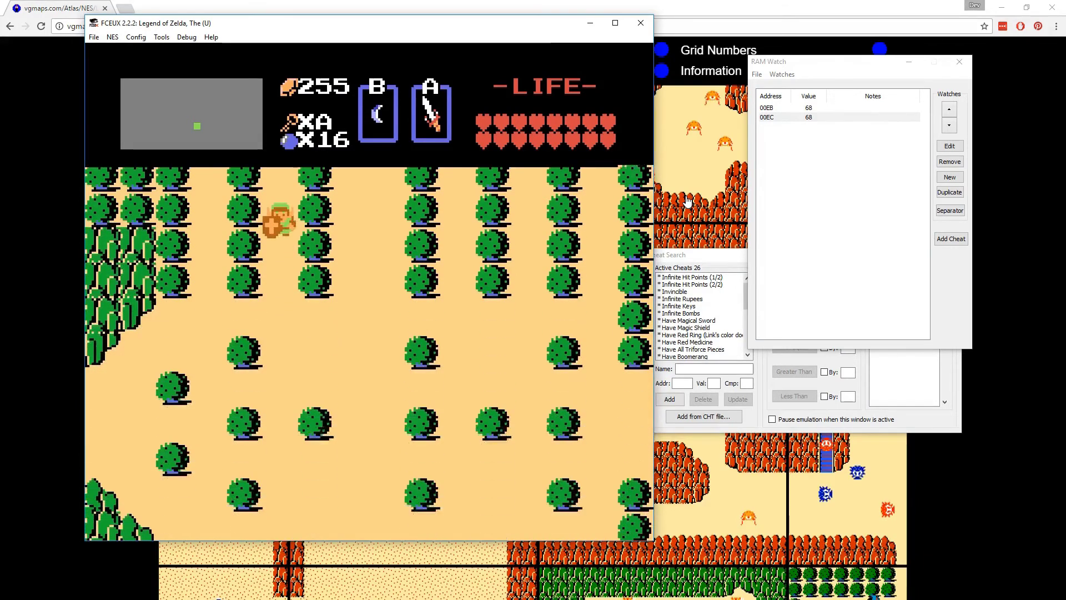
key("Down")
key("Right")
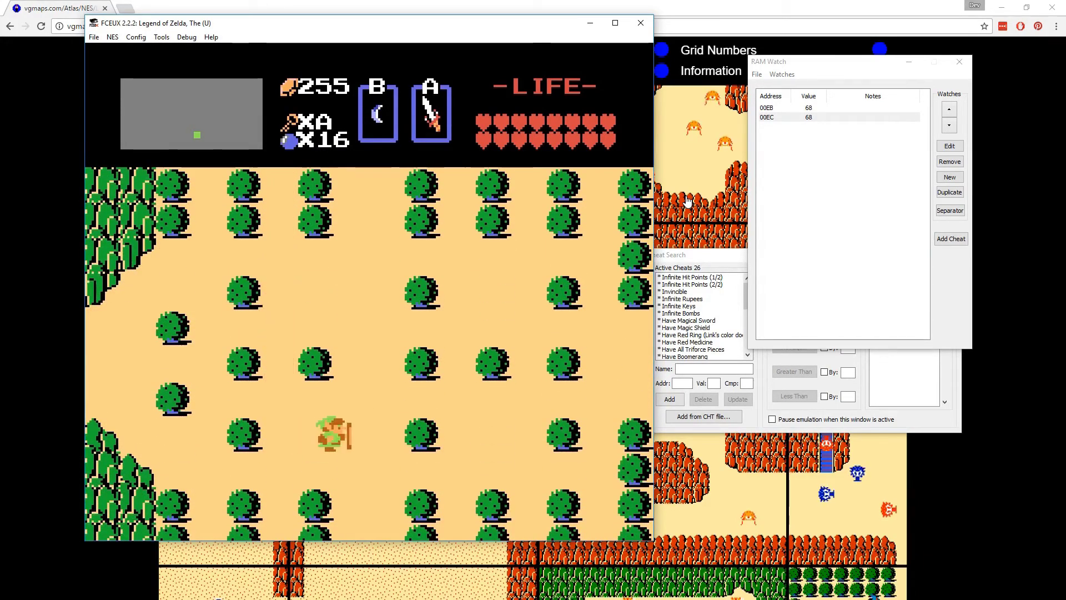
key("Up")
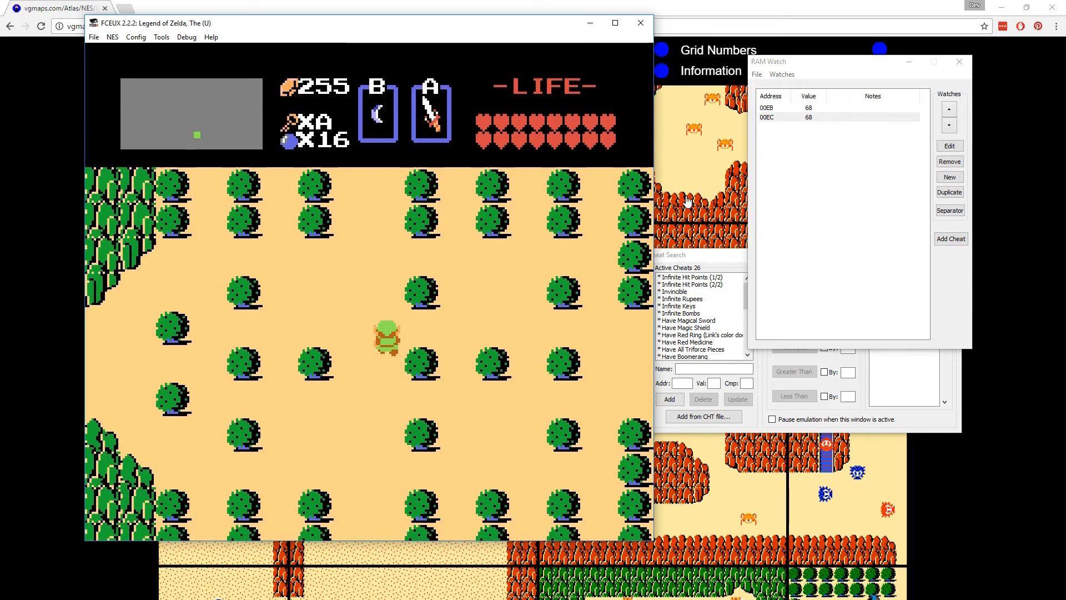
key("Left")
key("Up")
key("Left")
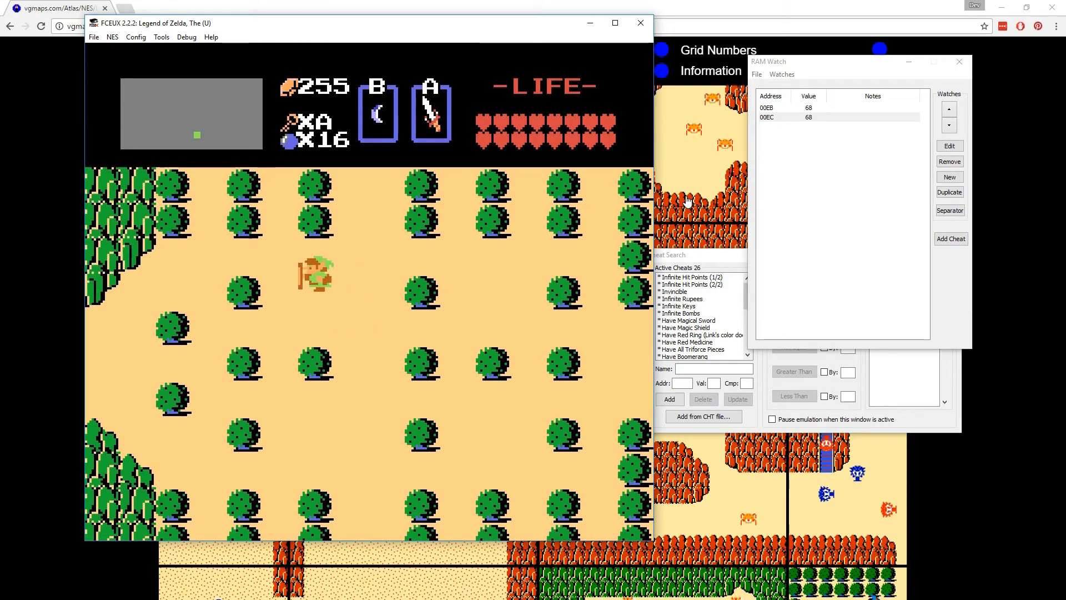
key("Down")
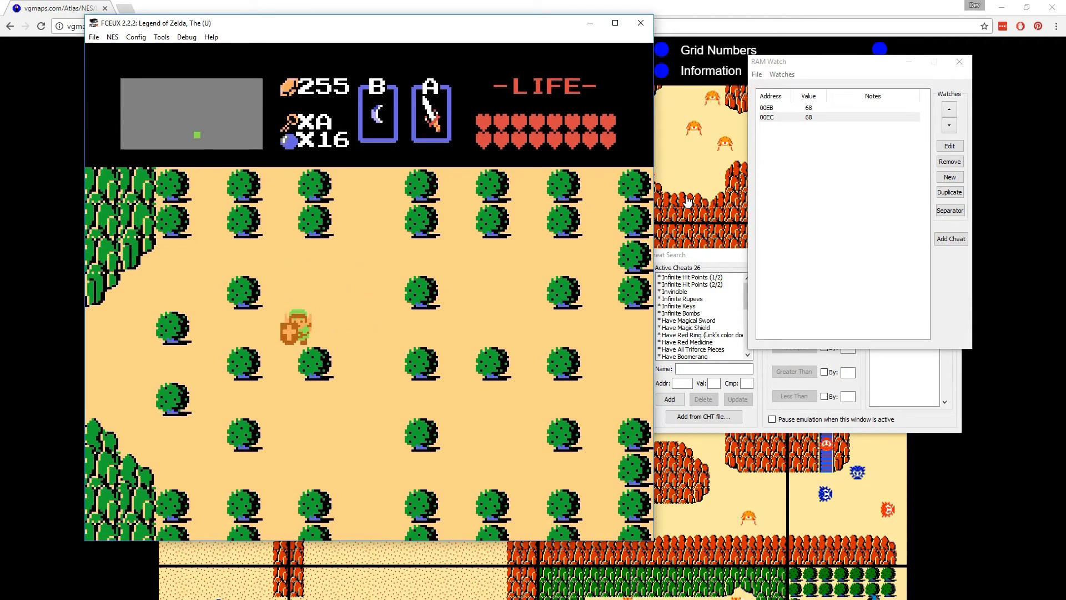